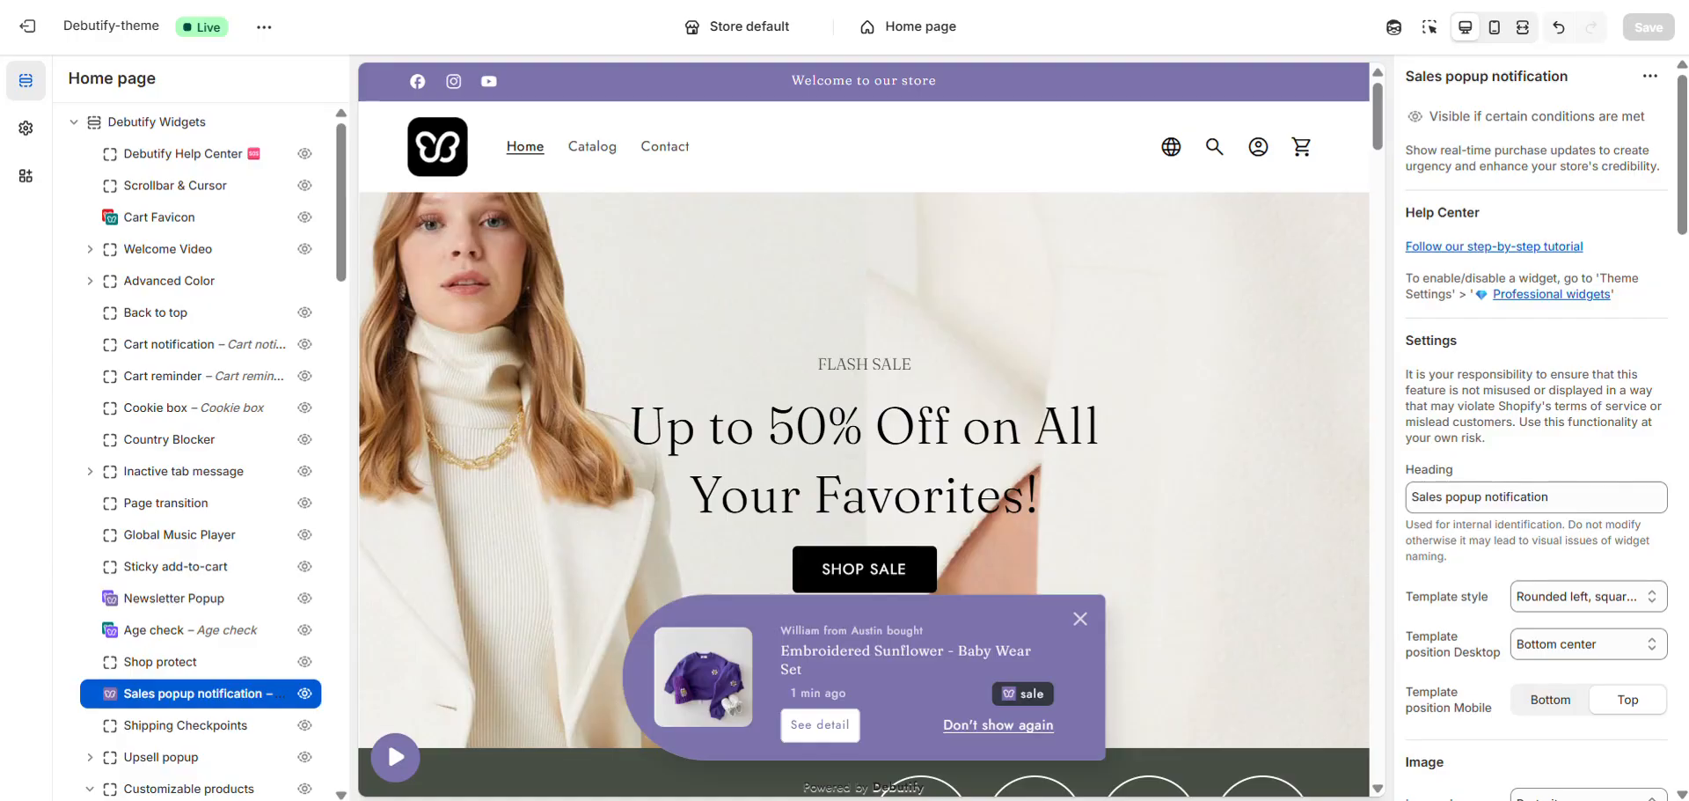
- Review all settings of the Sales popup notification widget, from template and image options through notification text, stock bar, badge and color schemes
scroll(1475, 332, down, 4)
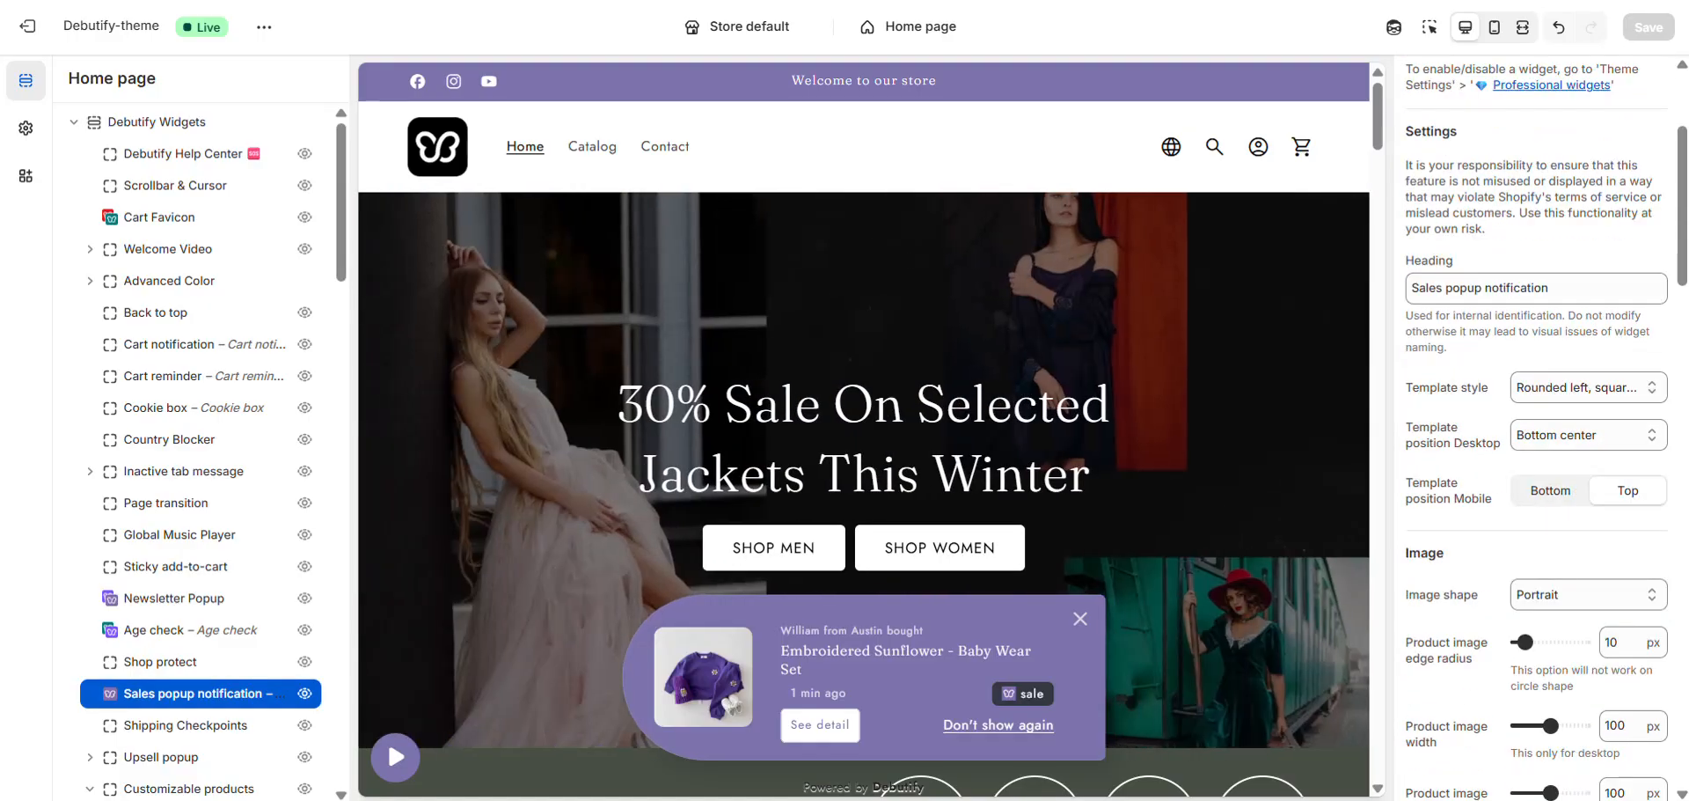
scroll(1438, 396, down, 3)
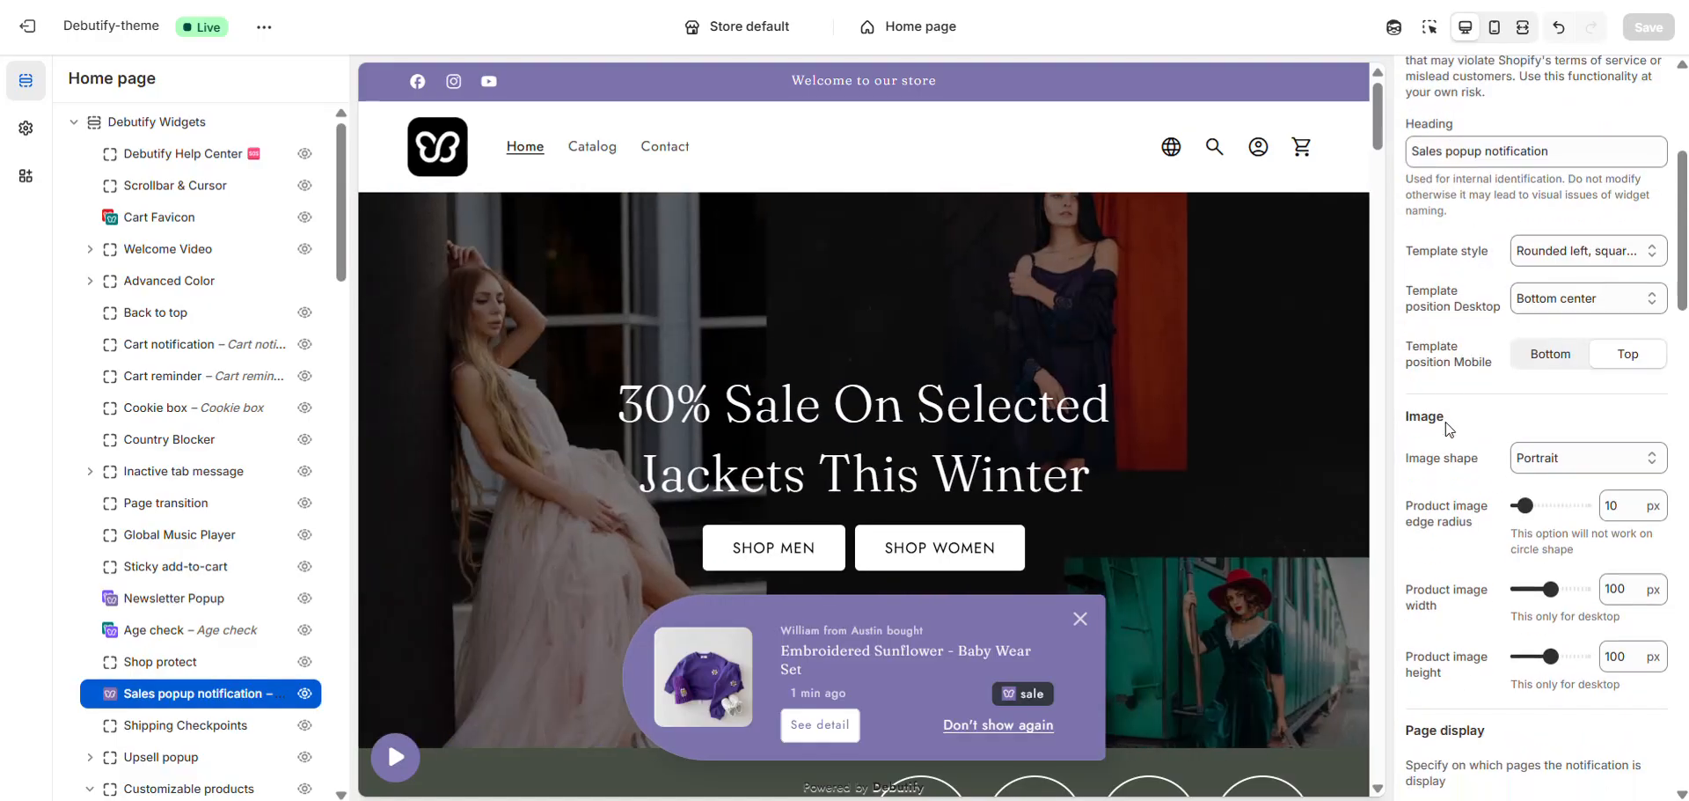
scroll(1436, 437, down, 5)
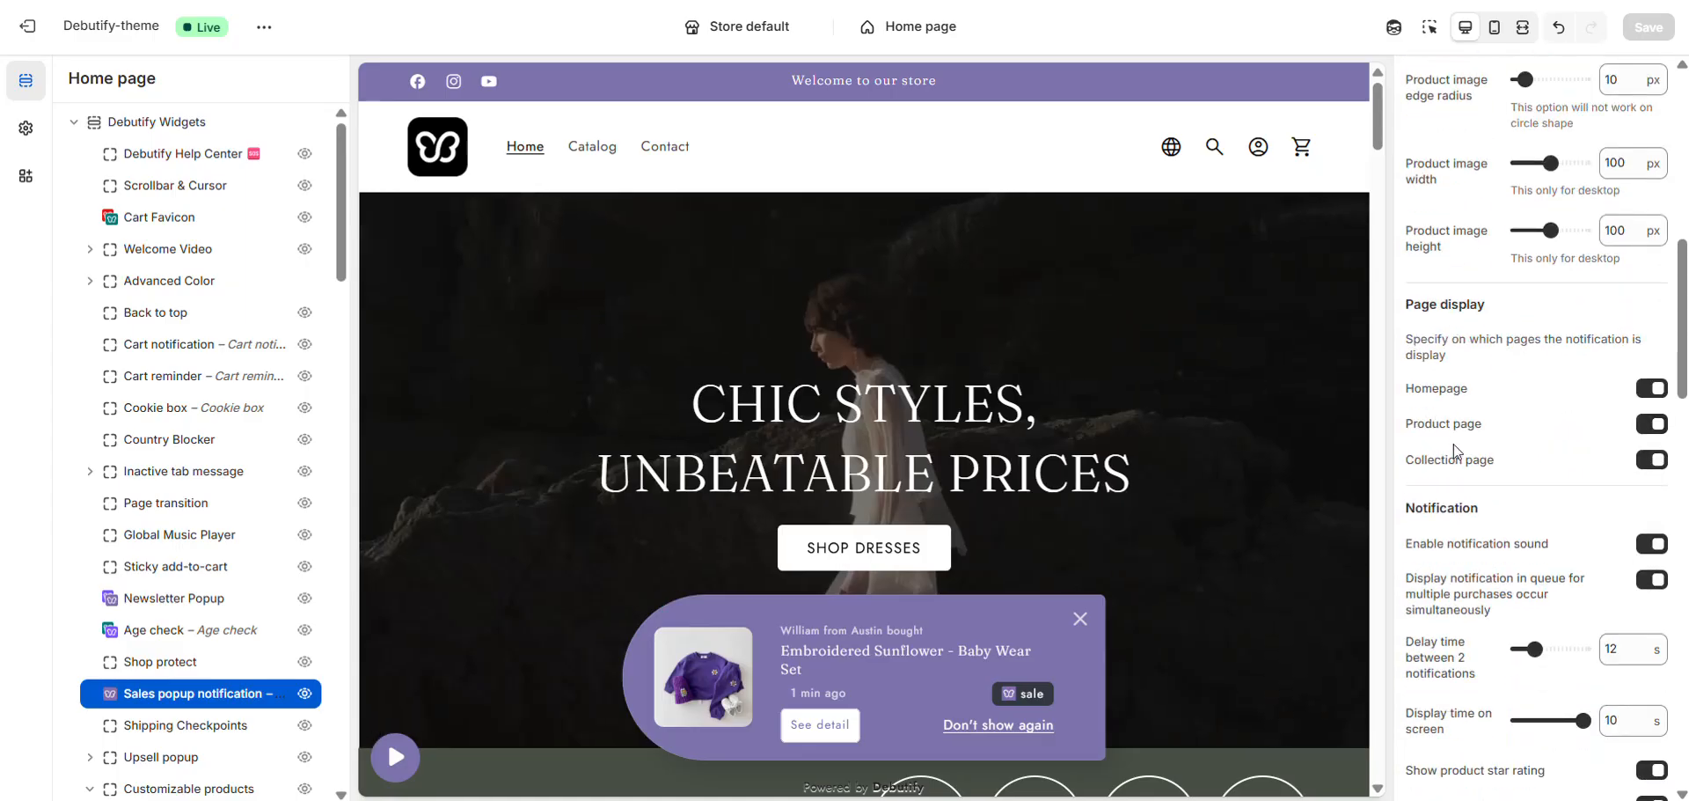
scroll(1465, 477, down, 8)
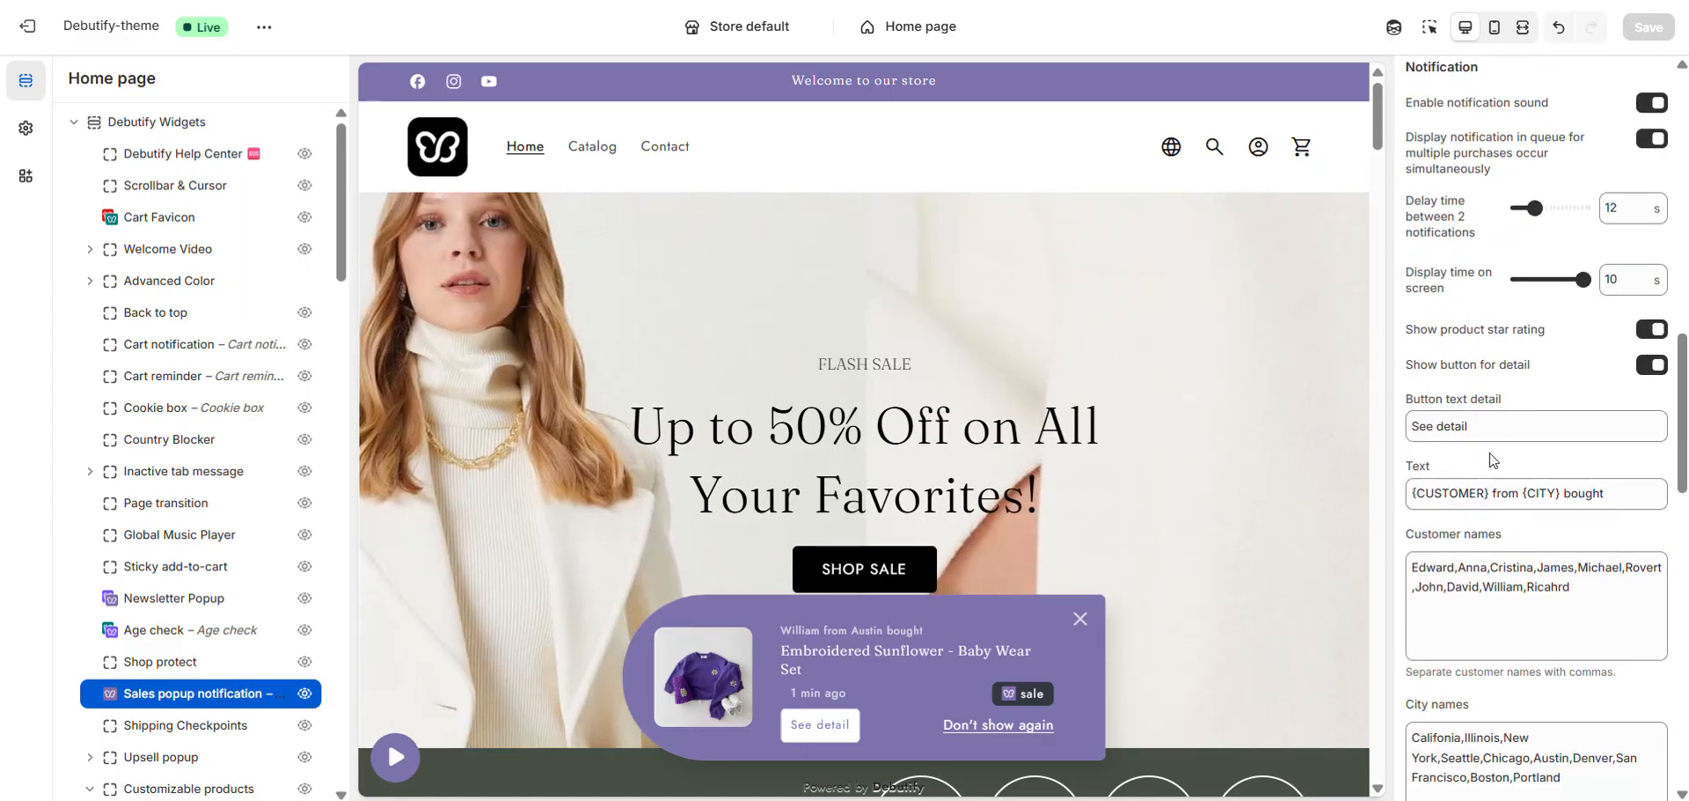
scroll(1481, 592, down, 11)
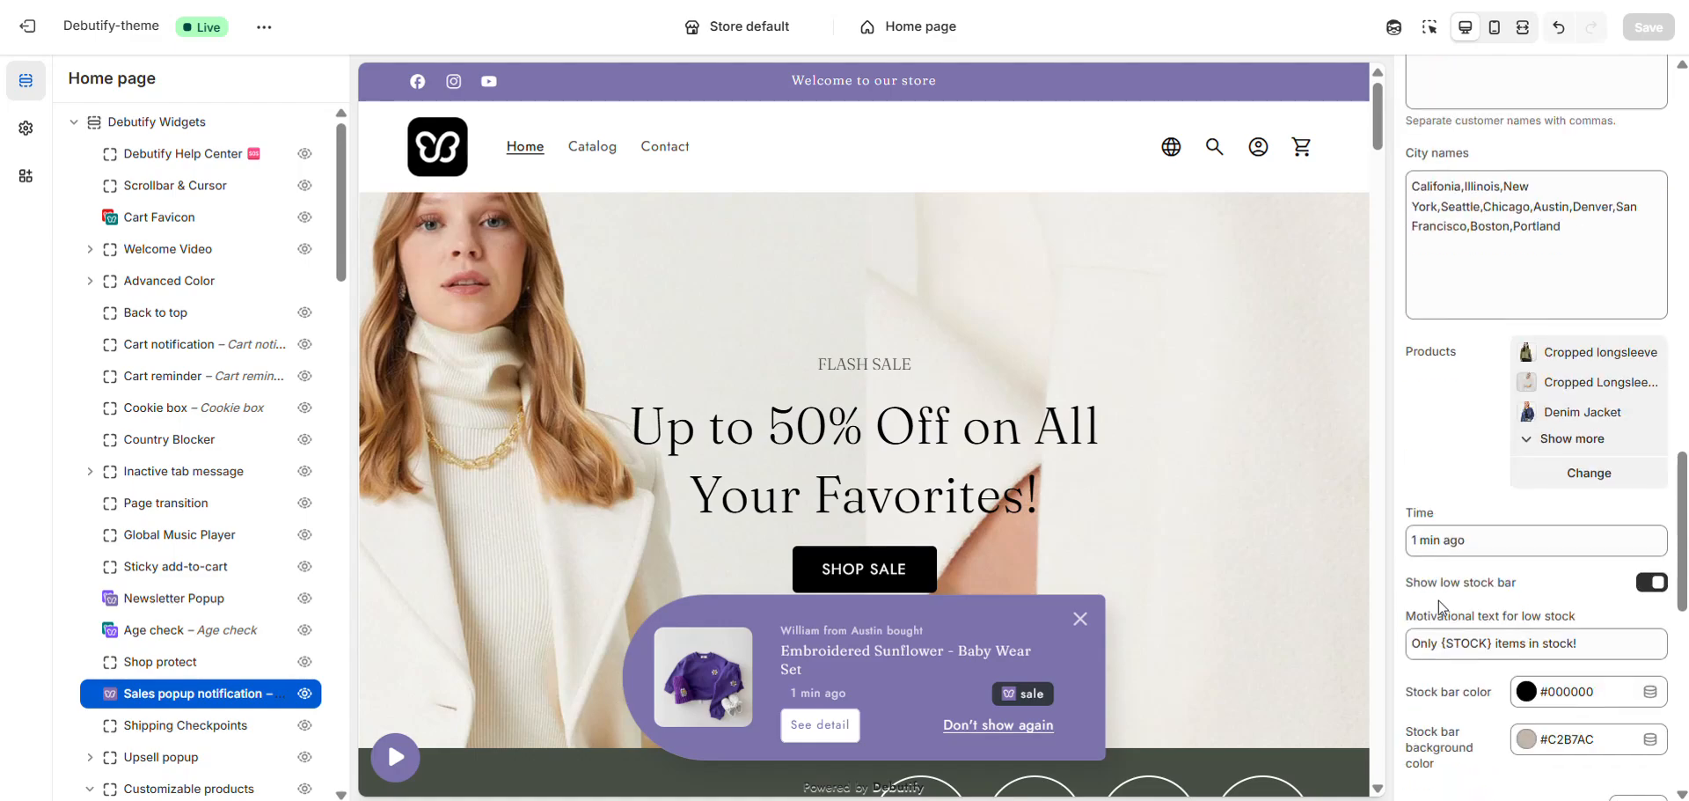
scroll(1480, 592, down, 2)
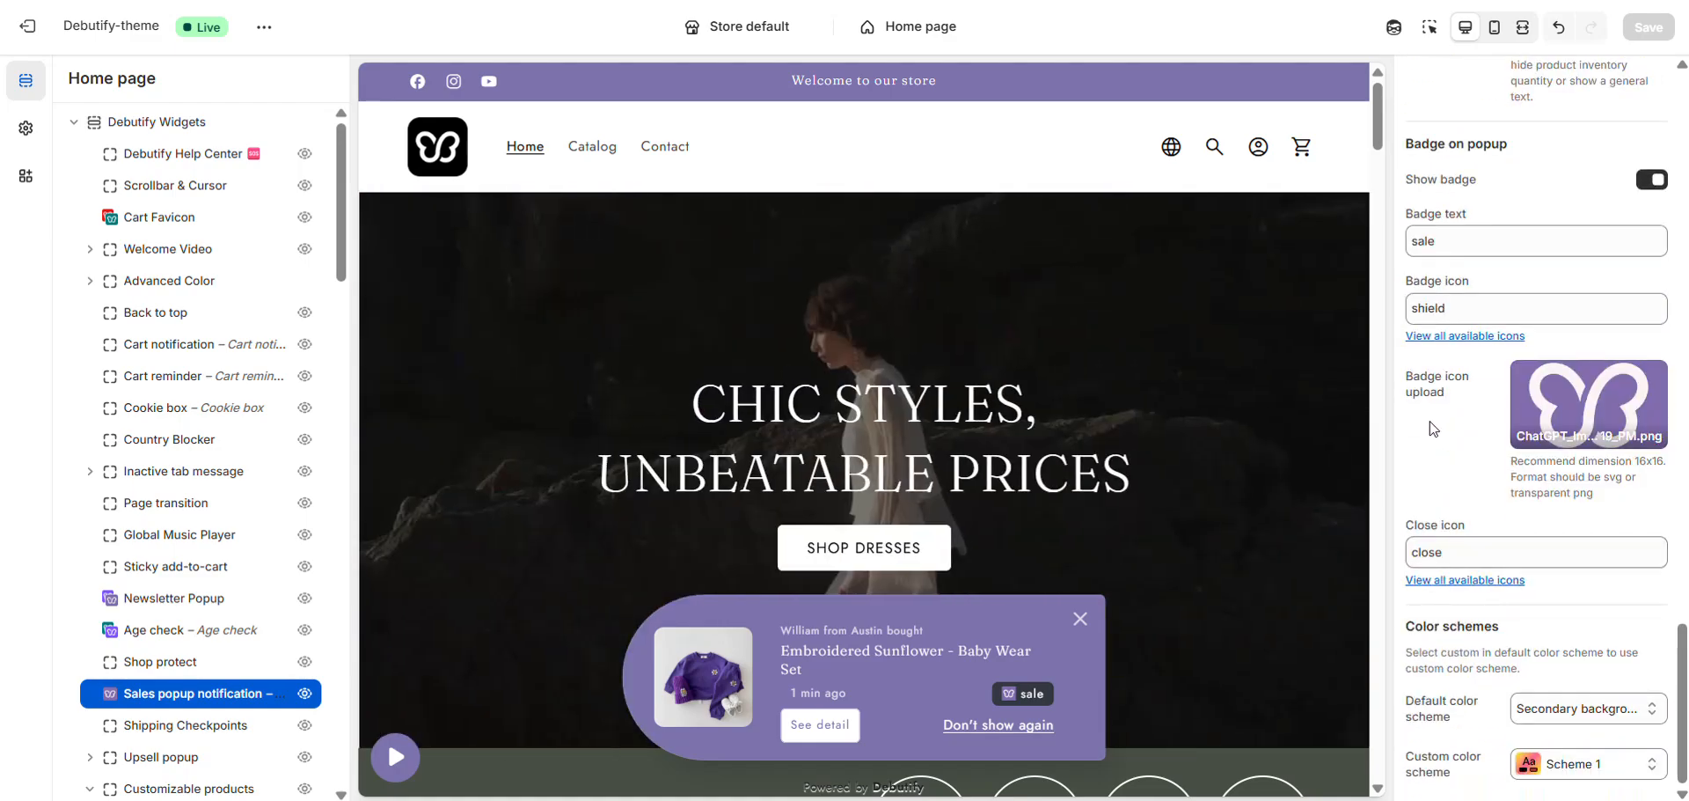
scroll(1435, 370, up, 4)
scroll(1472, 326, up, 10)
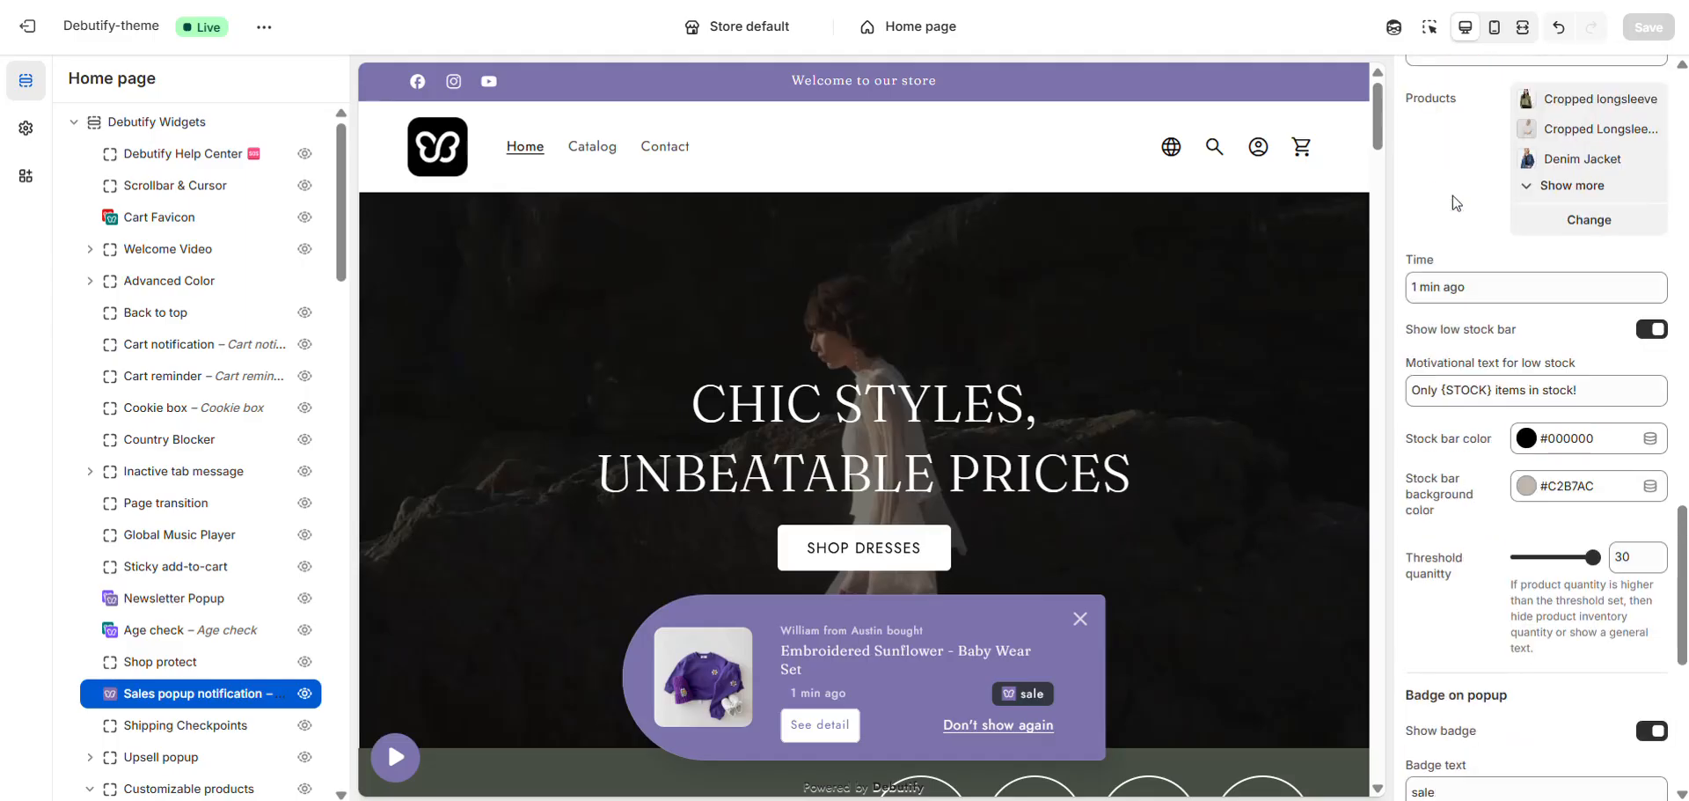
scroll(1468, 214, up, 12)
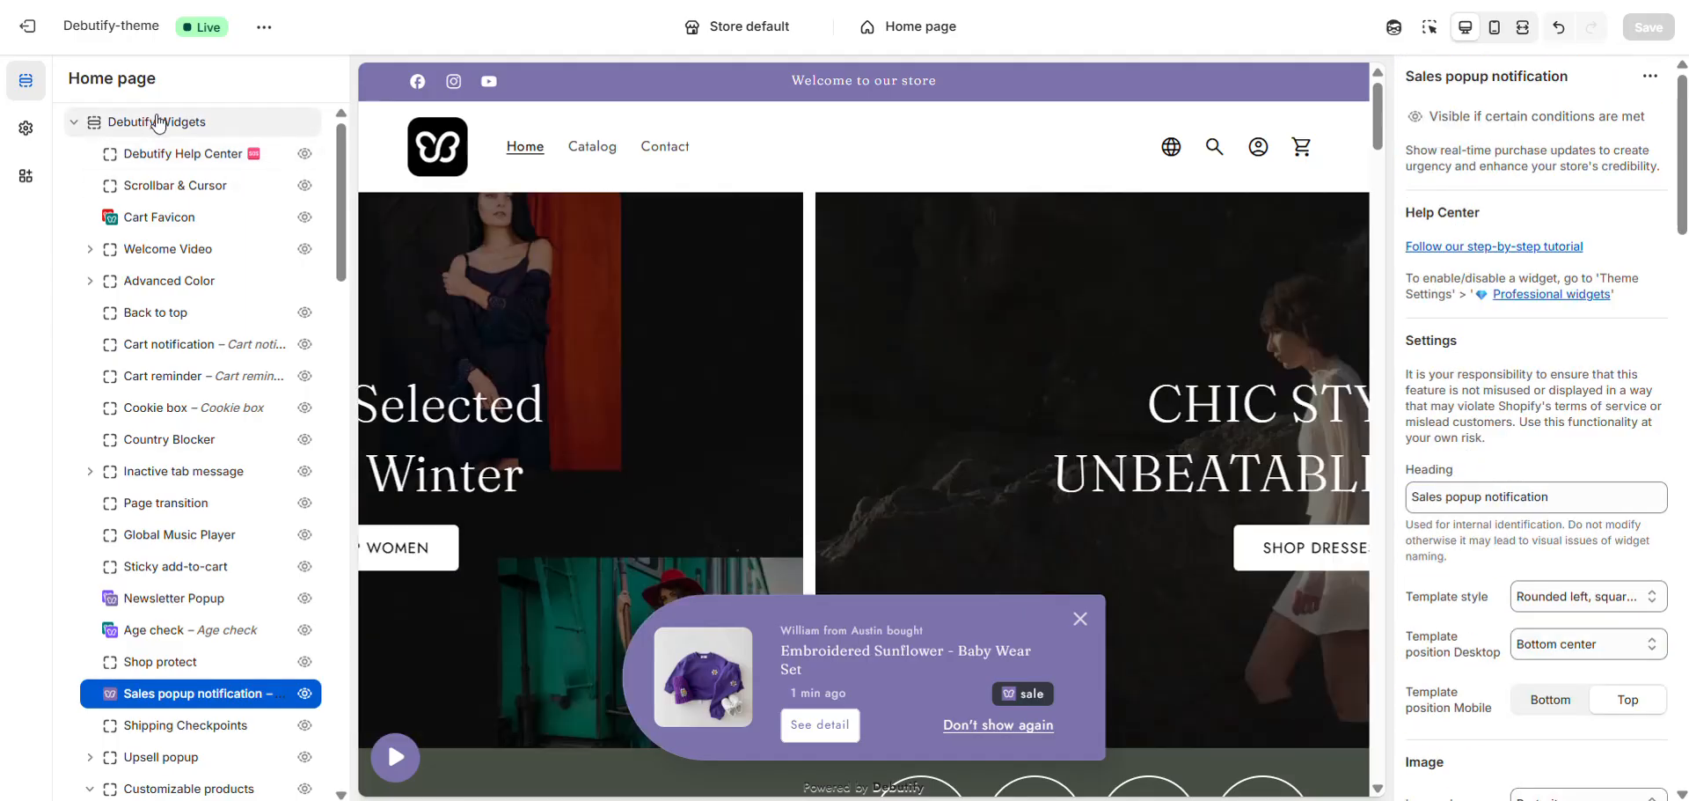
- Collapse and re-expand the Debutify Widgets group and open its Sales popup notification widget
click(105, 130)
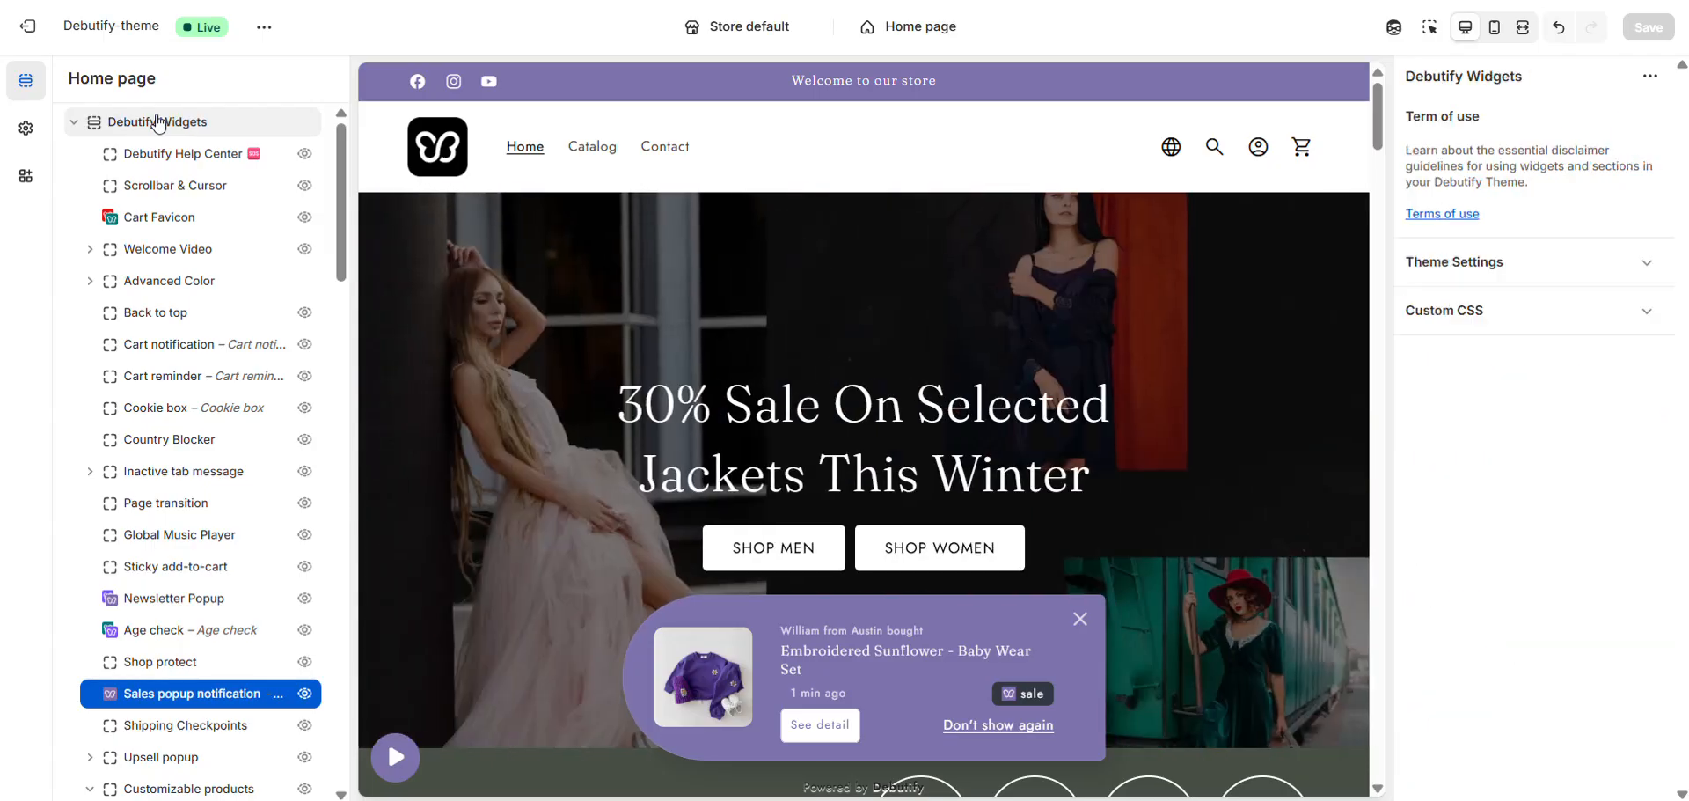
click(87, 129)
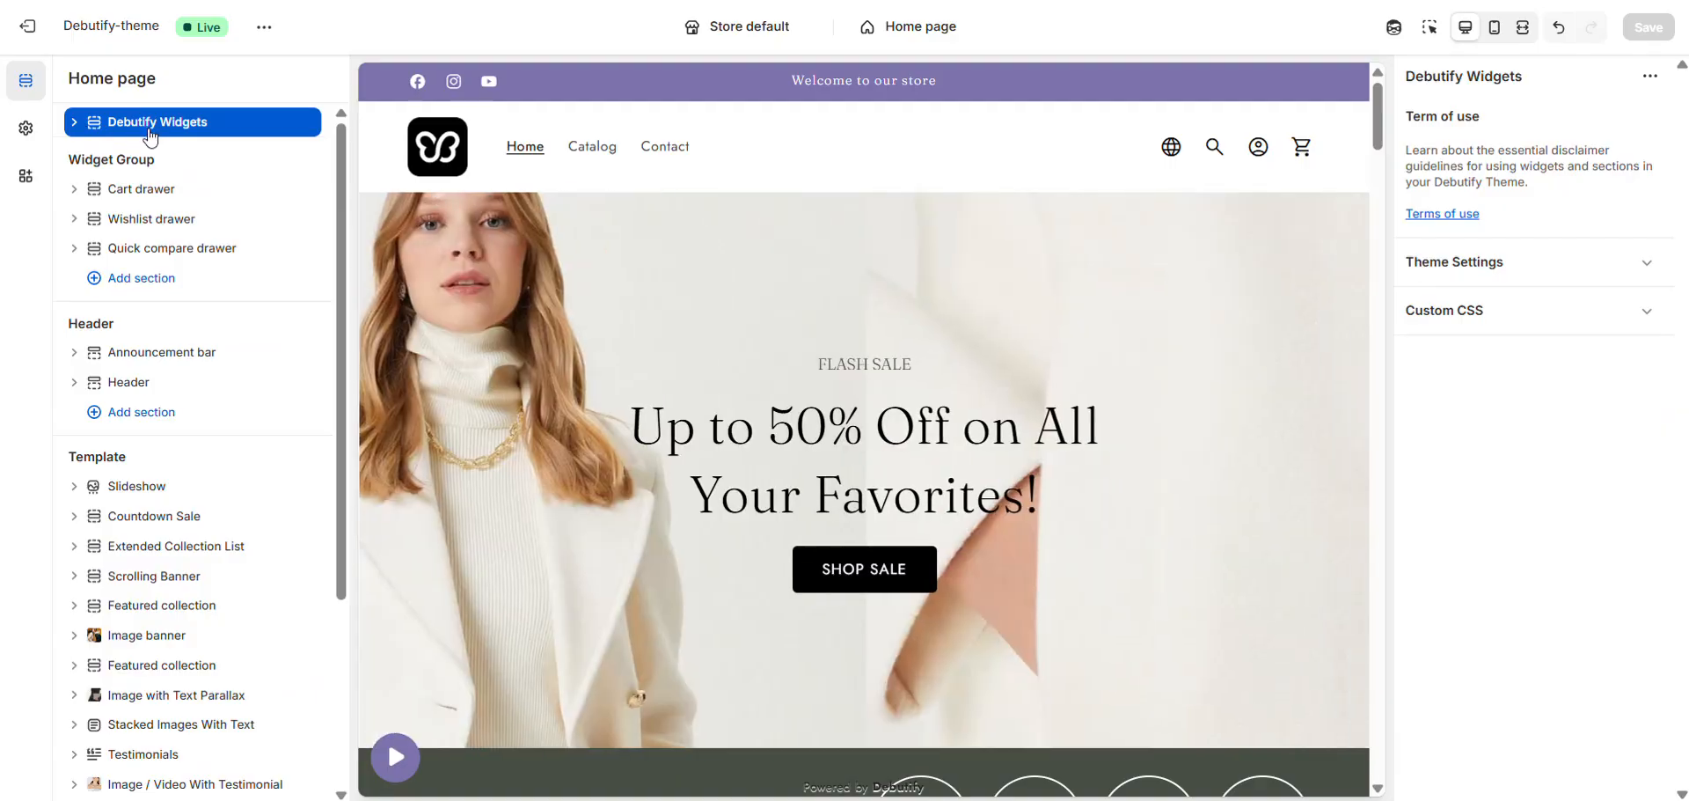
click(156, 132)
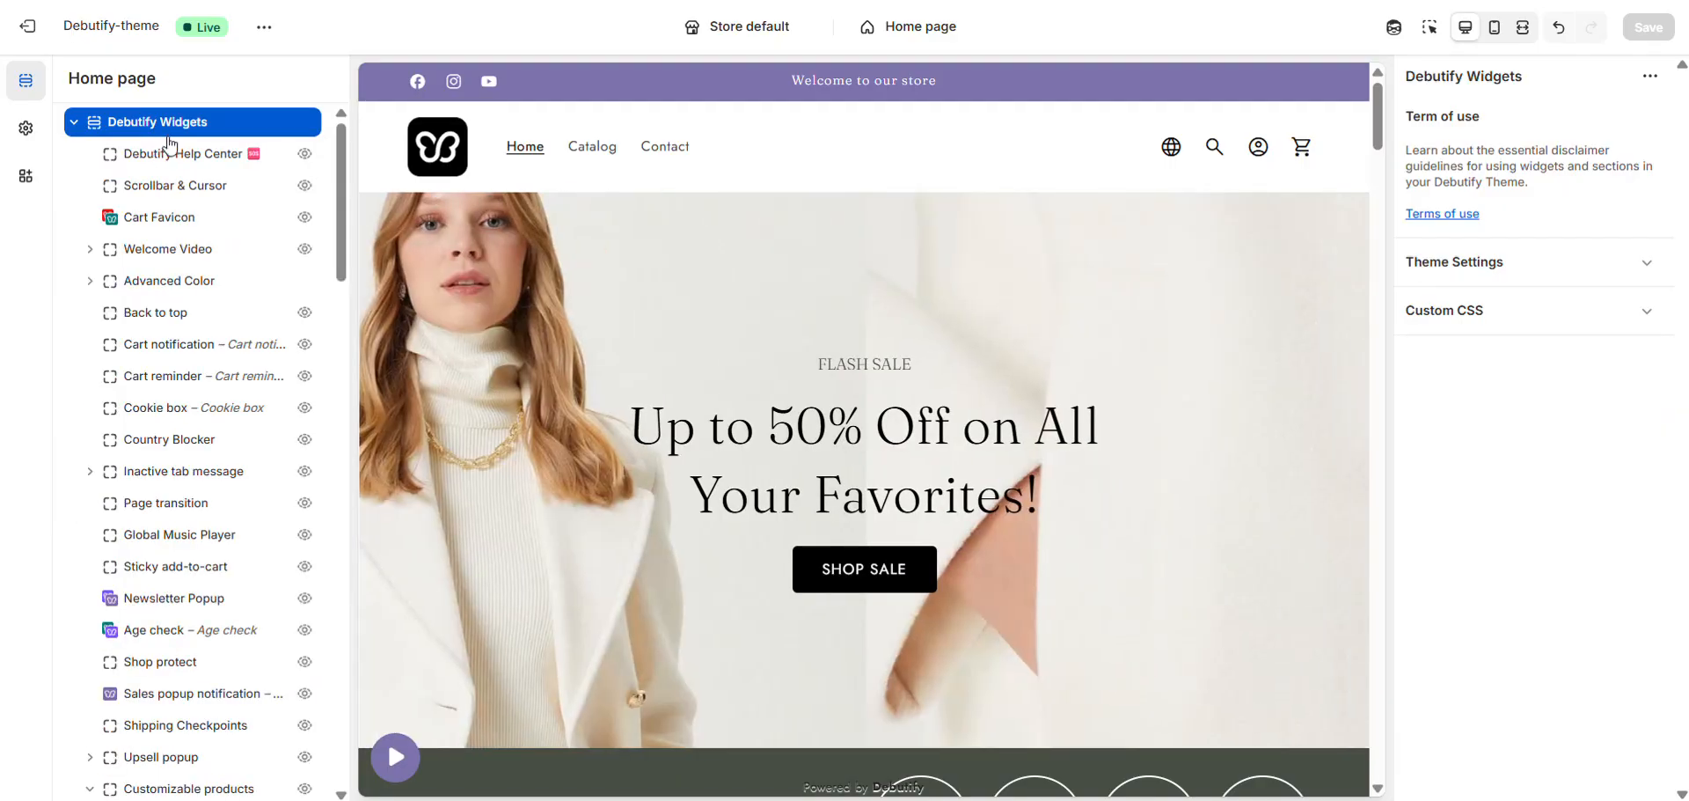
click(158, 701)
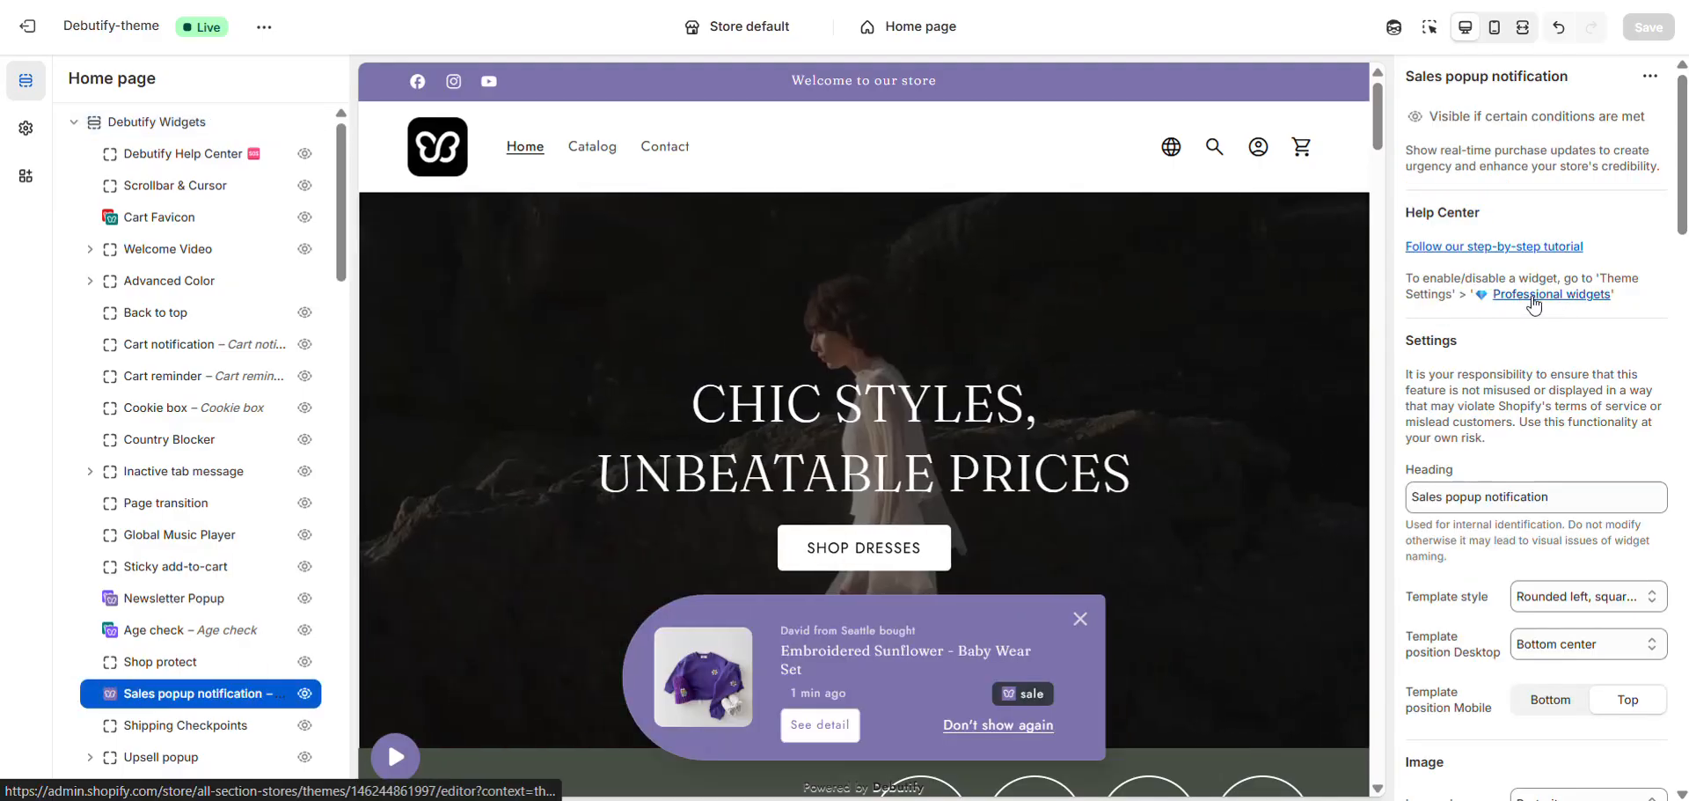
- Find the Sale Popup Notification switch in the Professional widgets theme settings and return to the Sales popup notification widget
click(1536, 299)
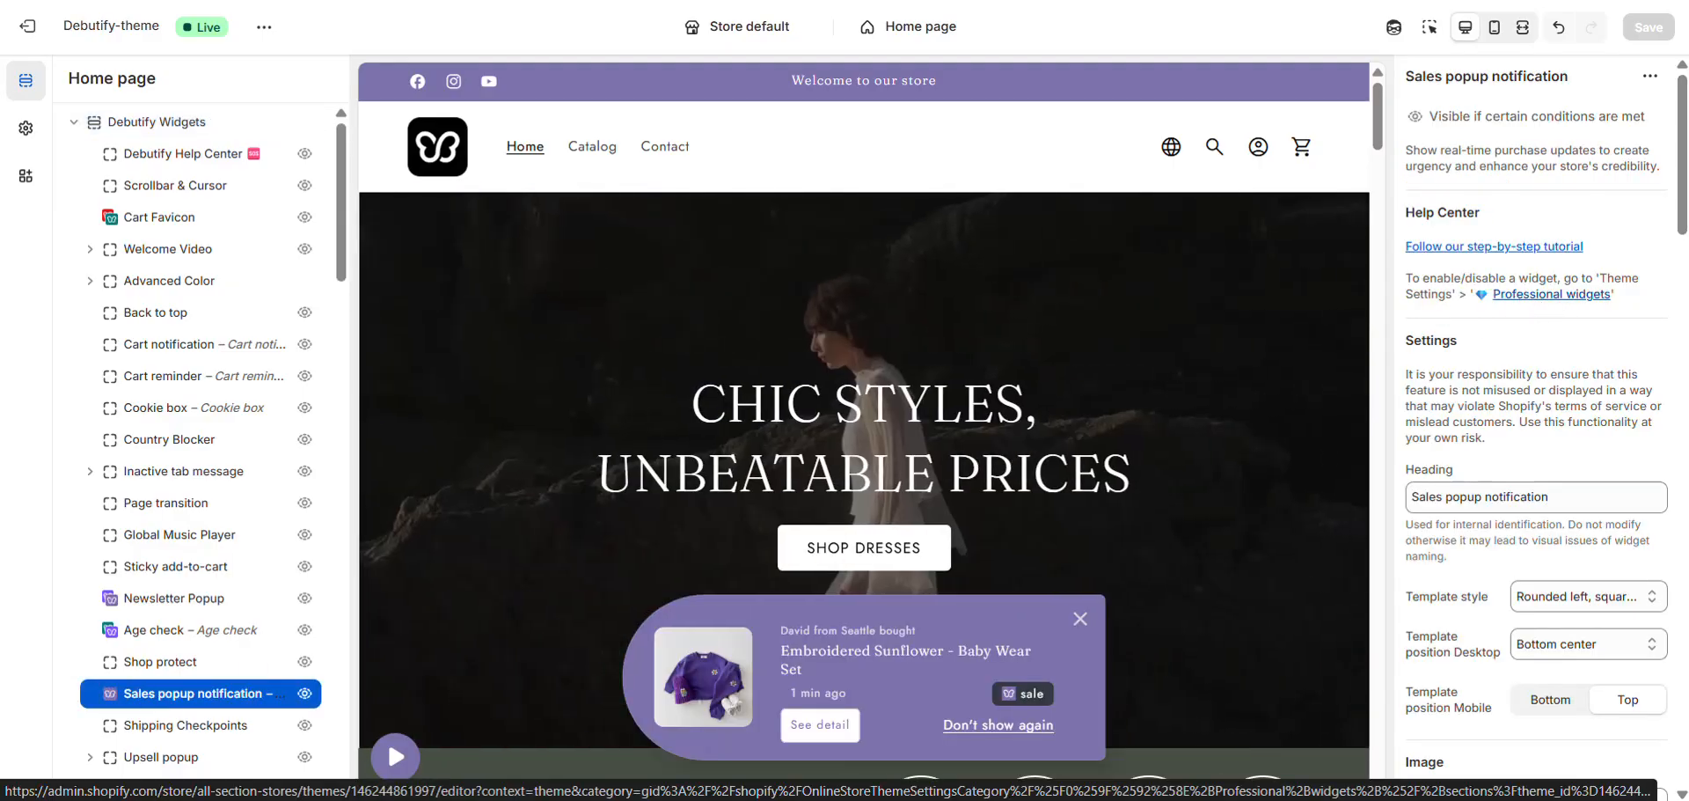
scroll(308, 393, down, 15)
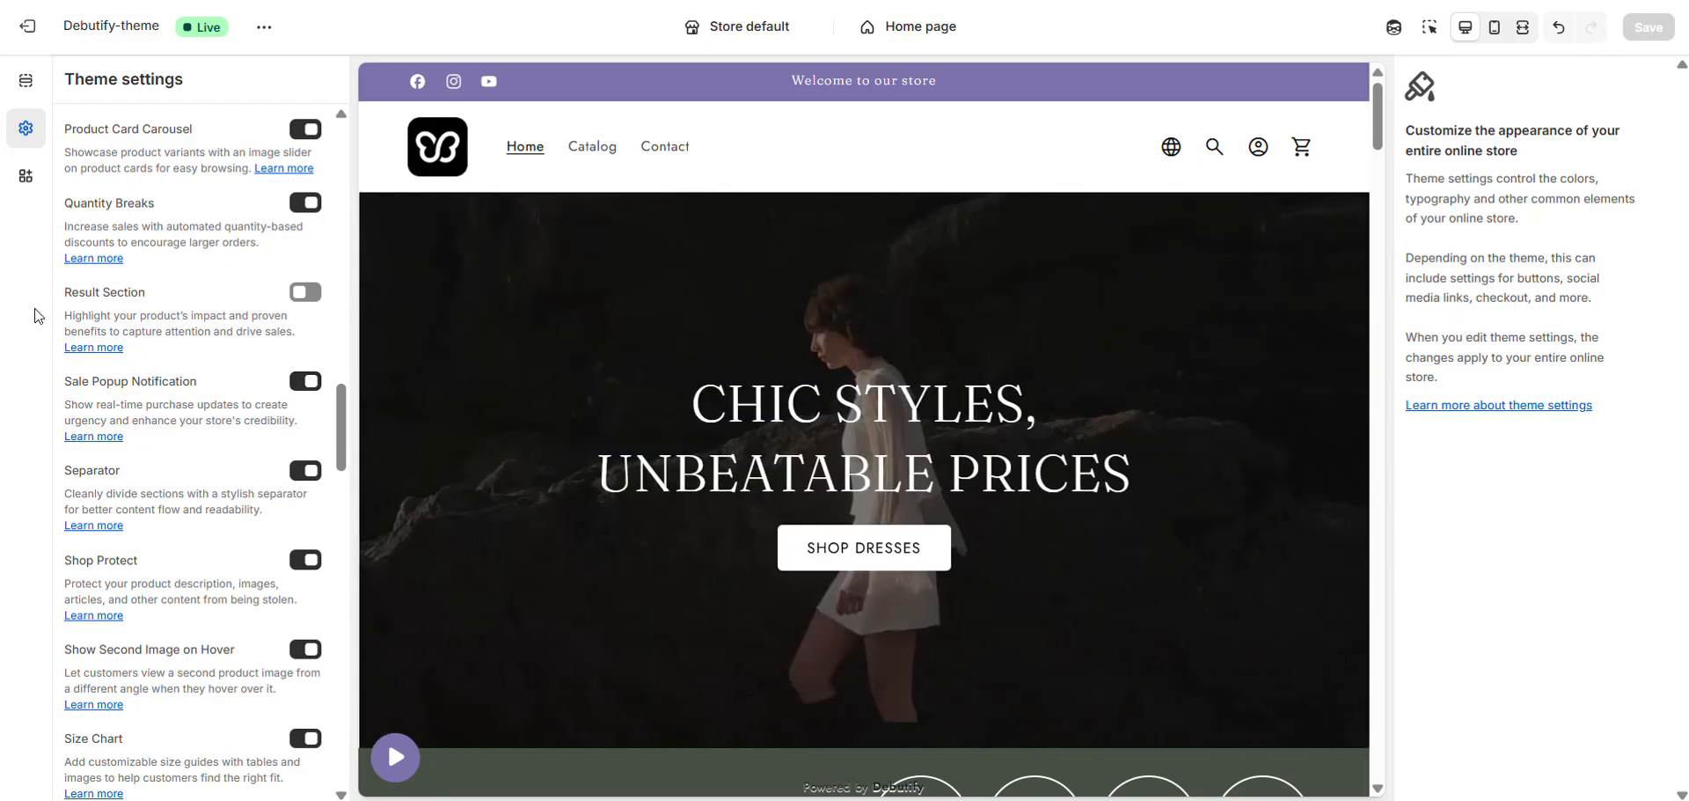
click(27, 92)
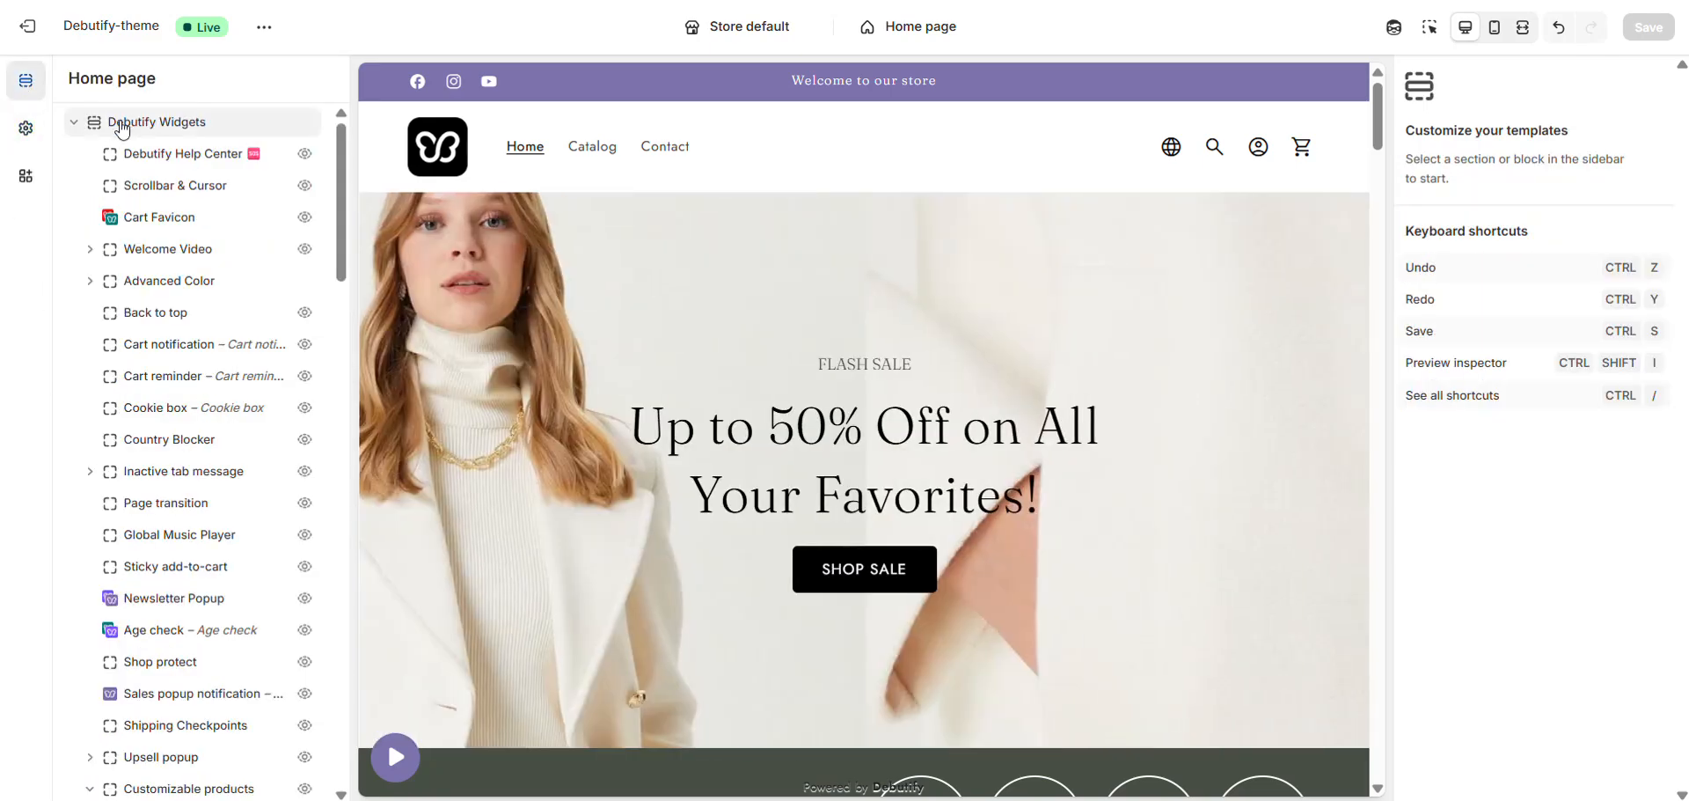
click(122, 130)
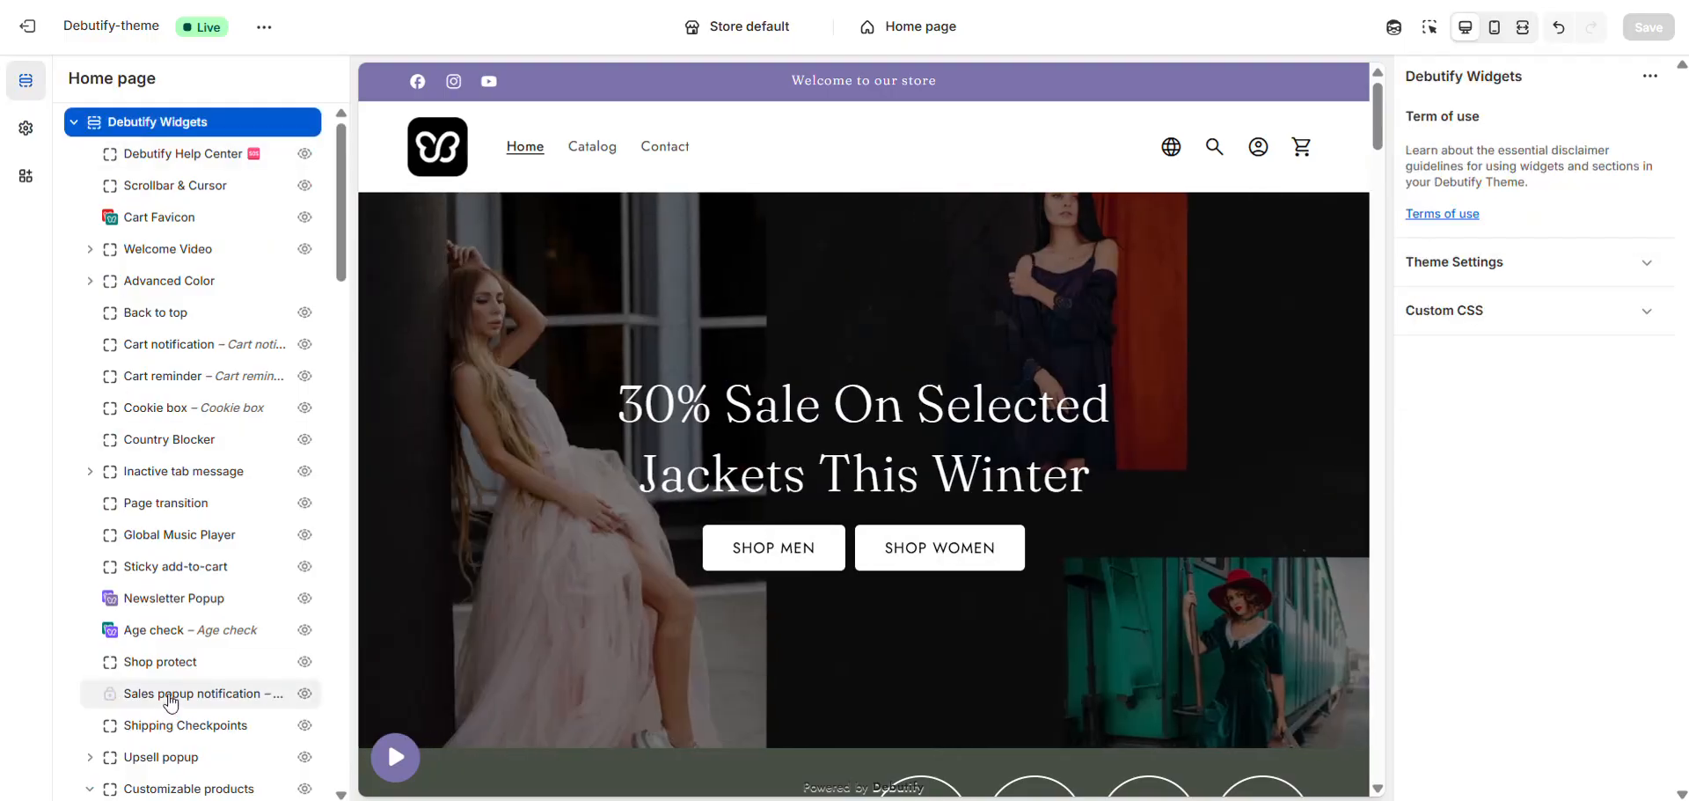
click(171, 703)
- Try the popup's template styles Square, Radius edge and Round, ending on Rounded left, square right
scroll(1470, 331, down, 3)
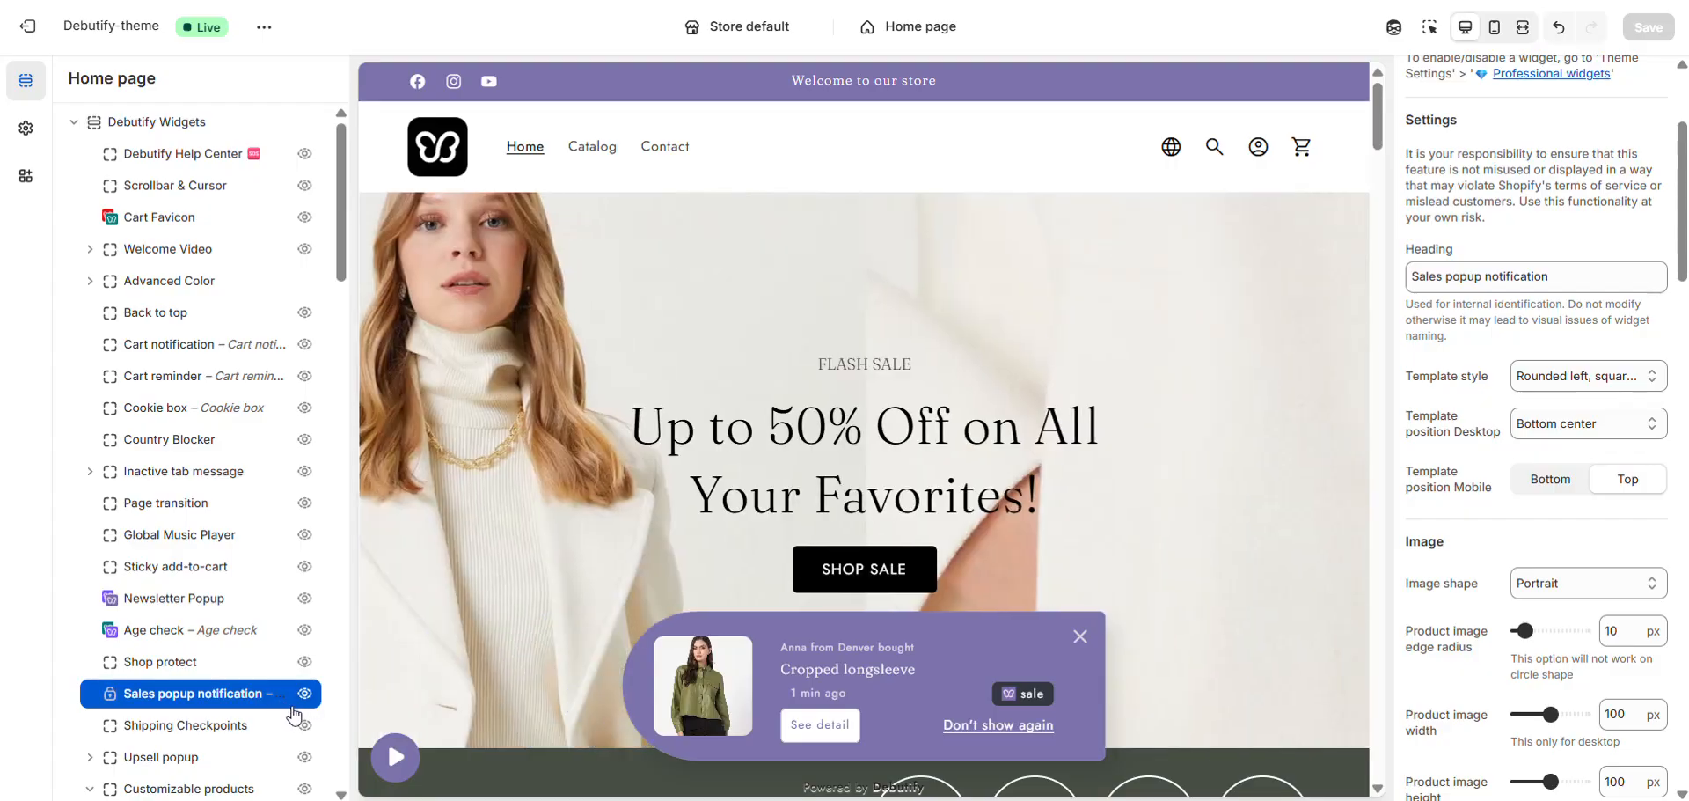
scroll(1457, 353, down, 1)
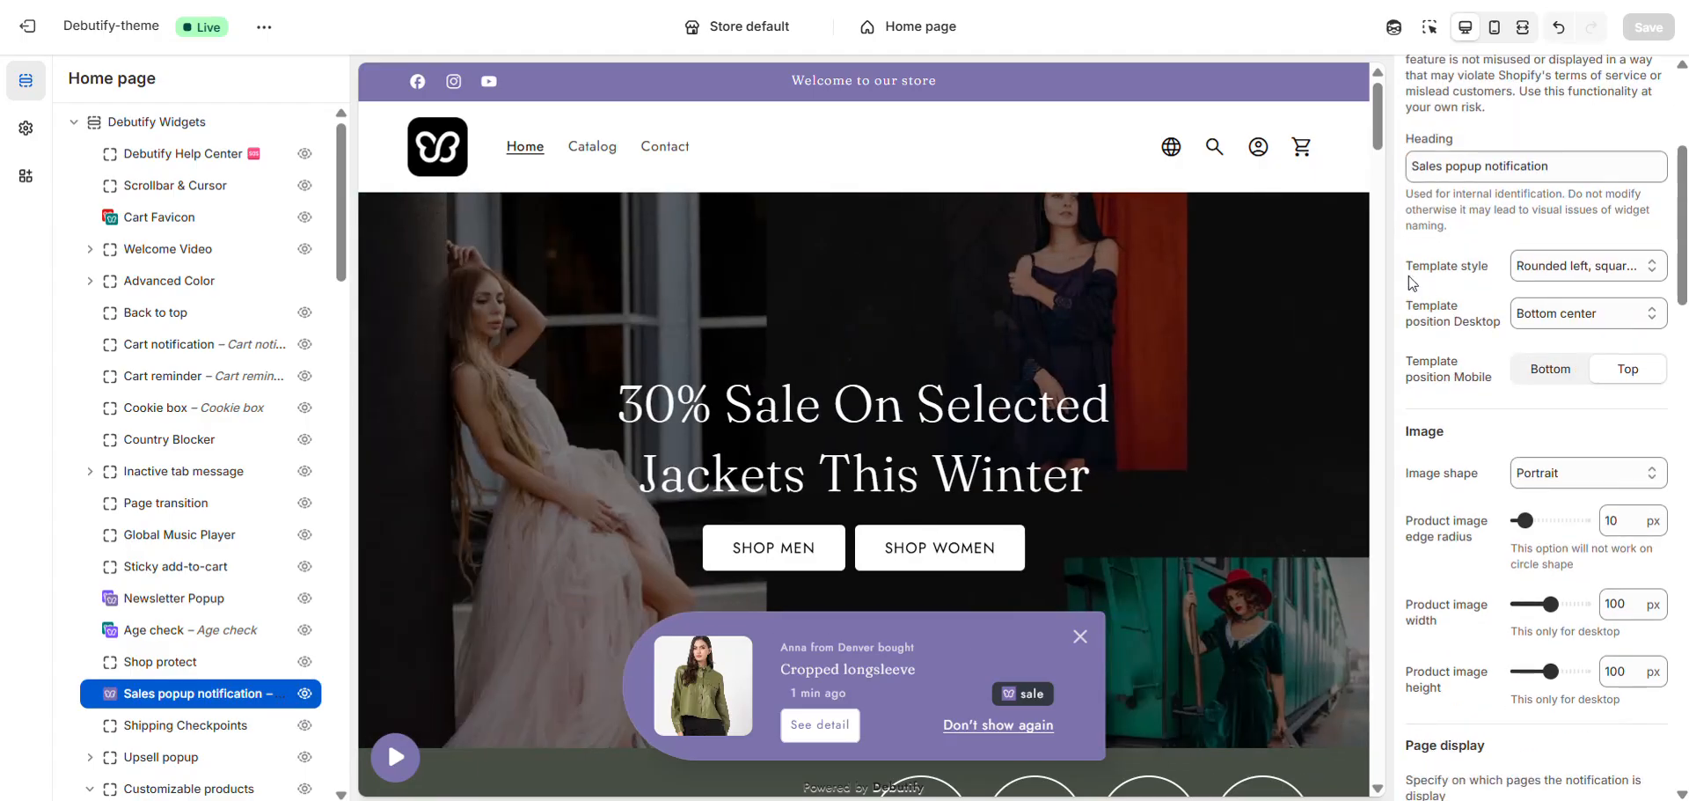
click(1535, 266)
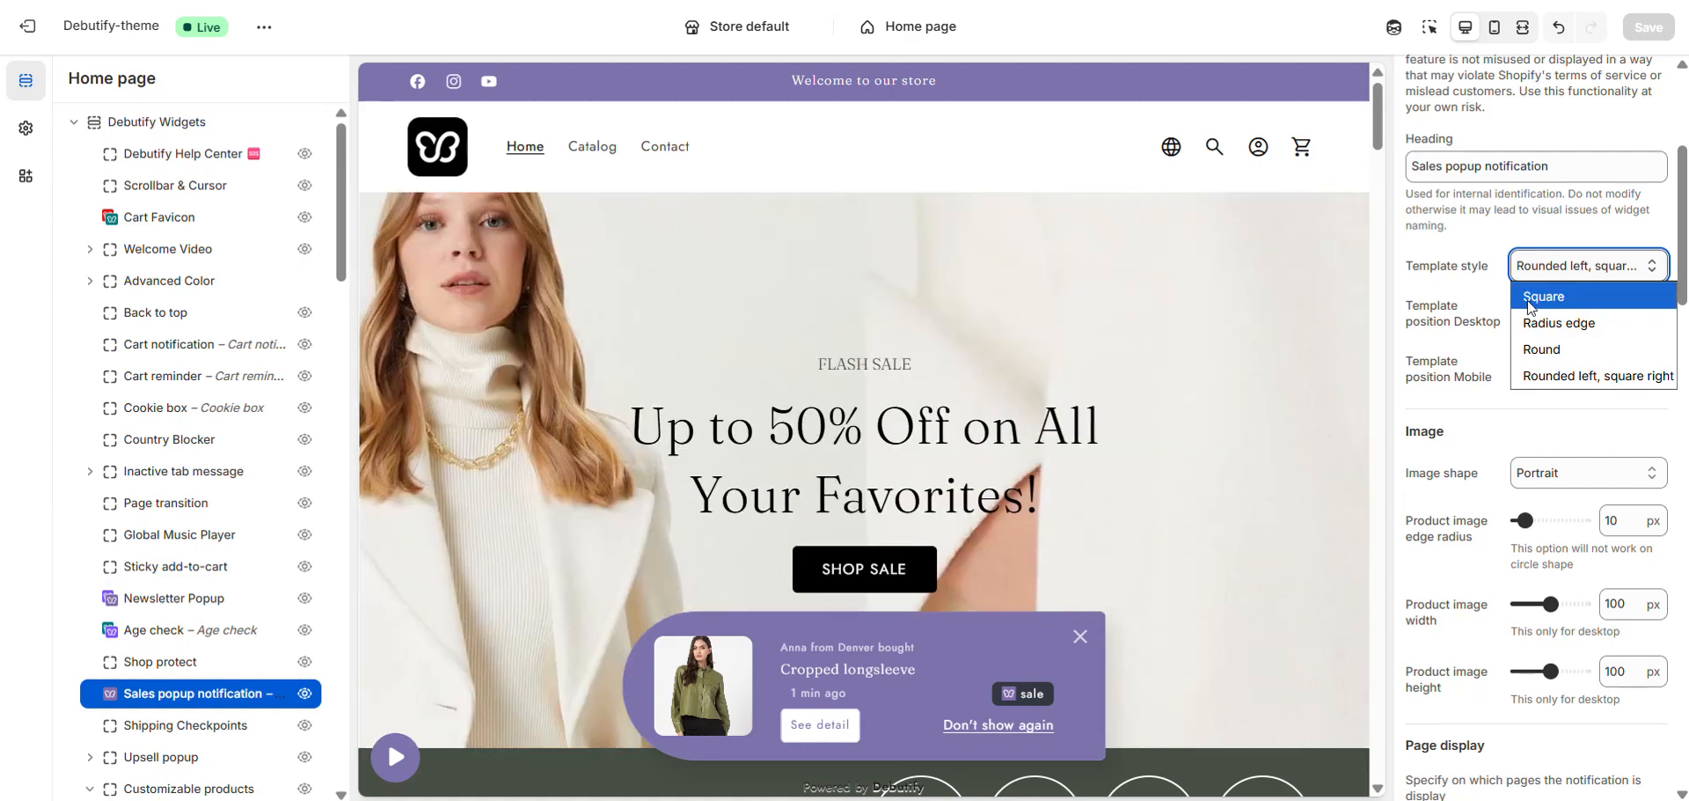
click(1544, 297)
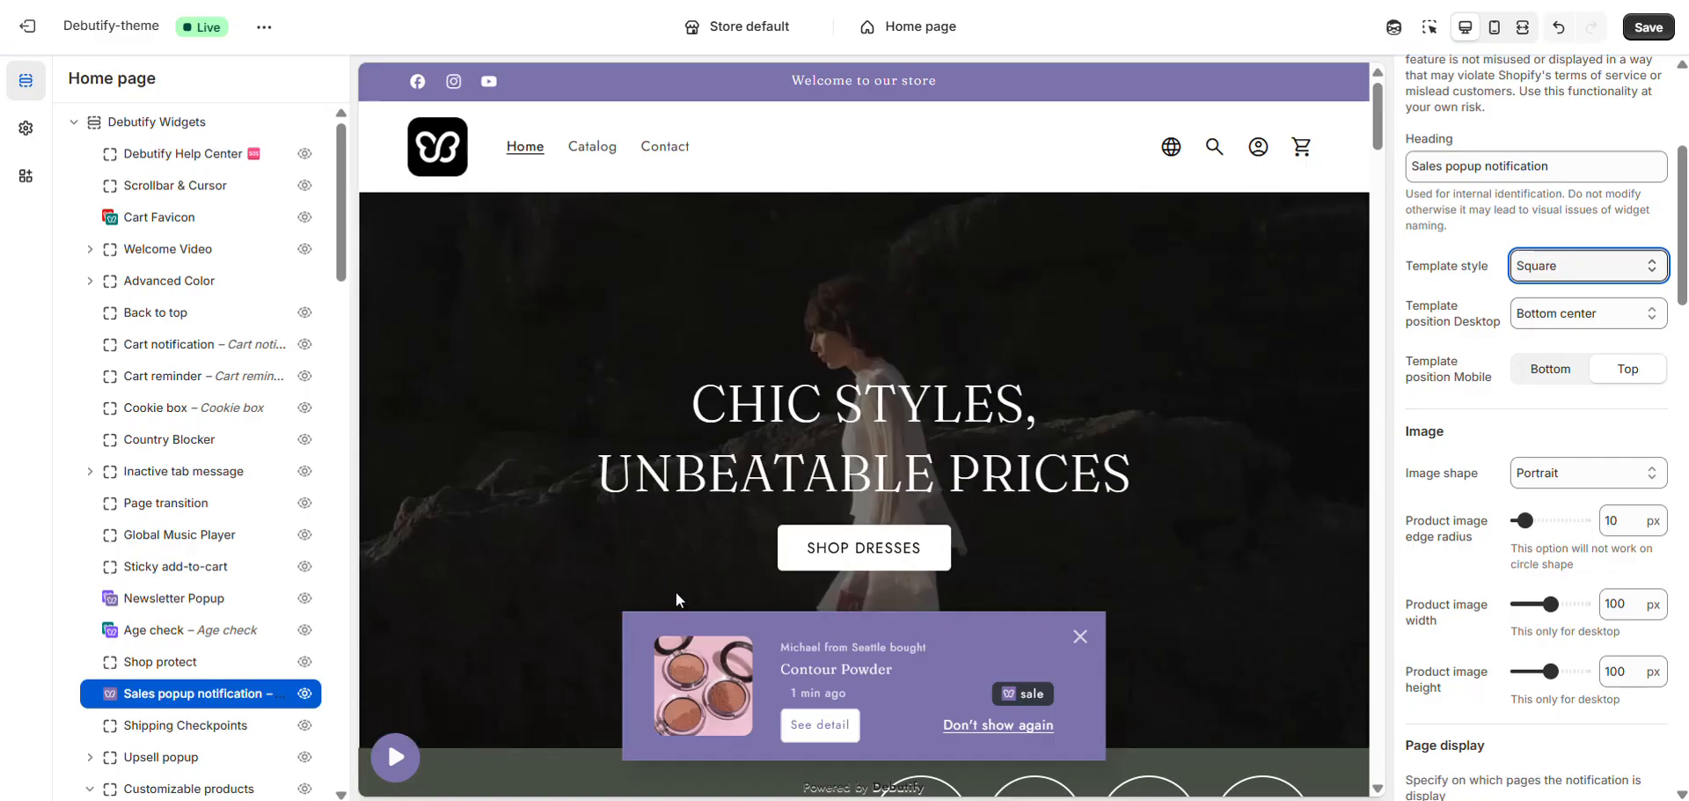
key(Down)
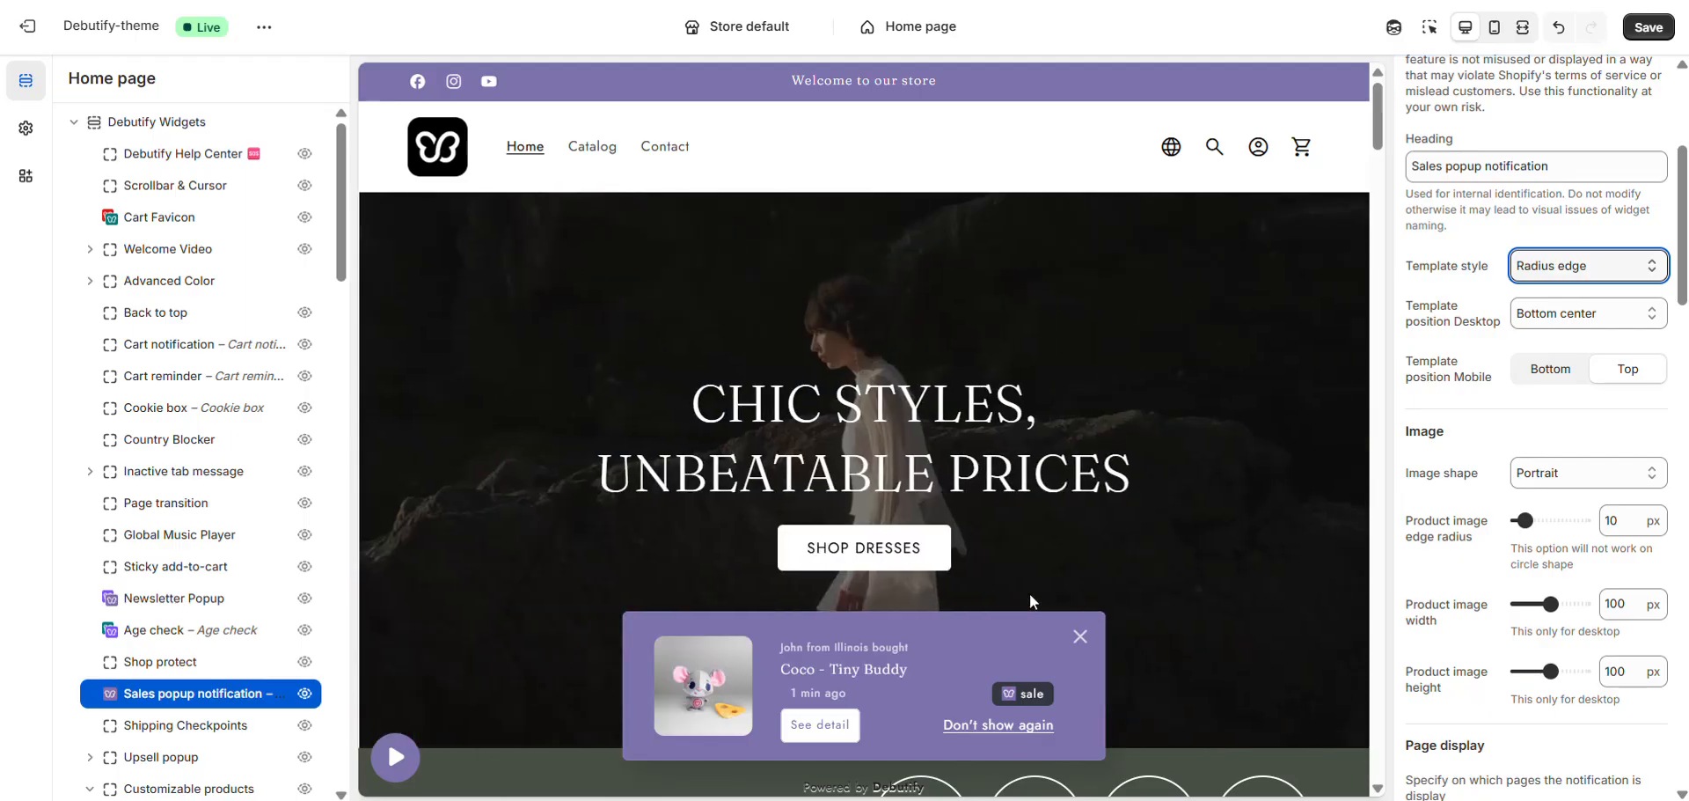
key(Down)
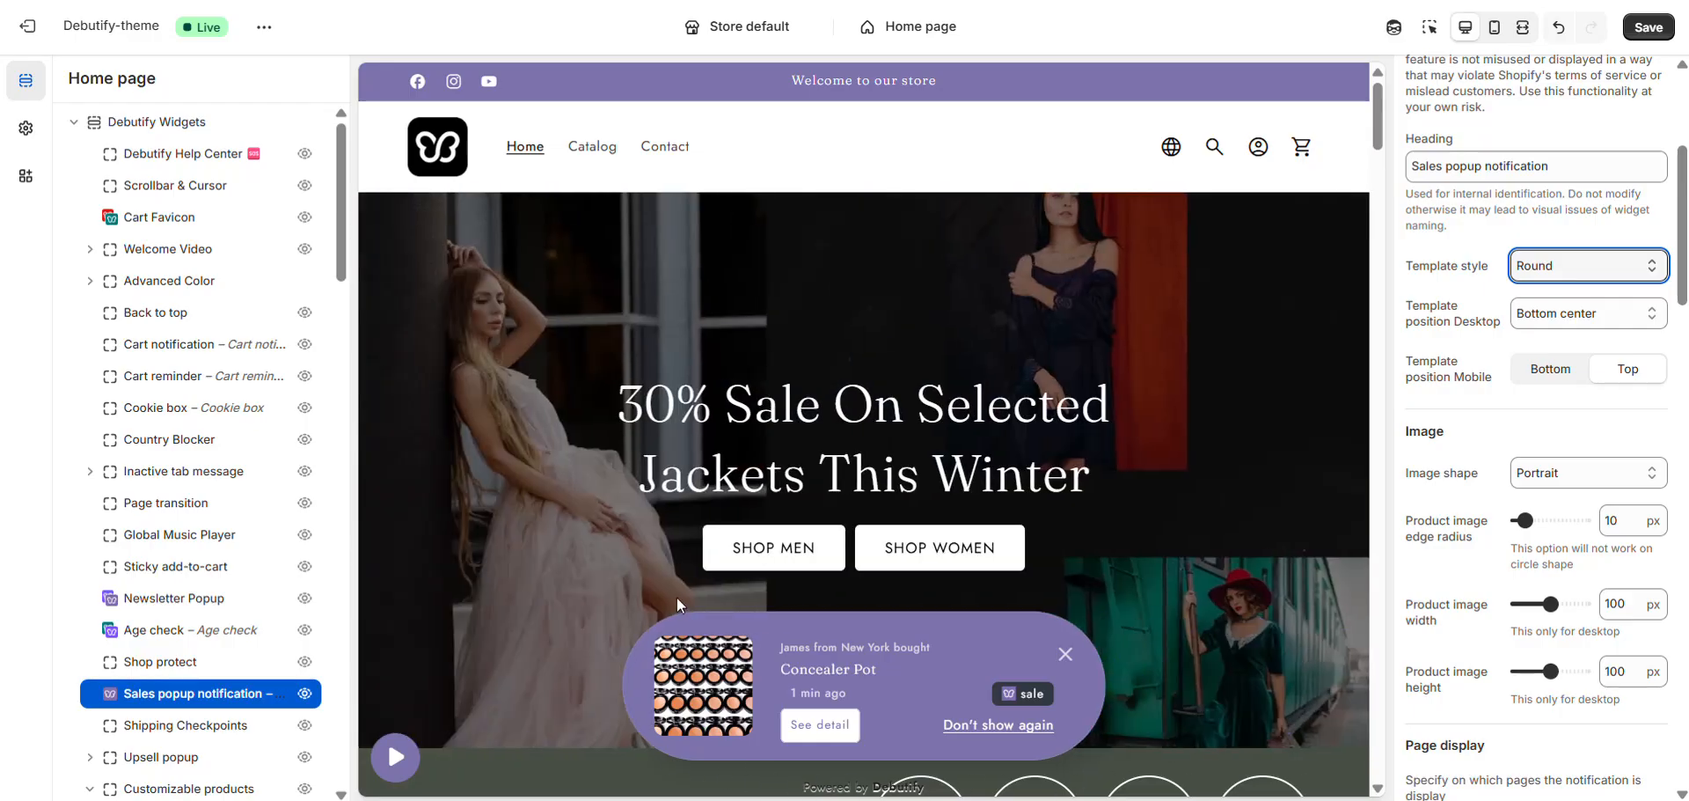
key(Down)
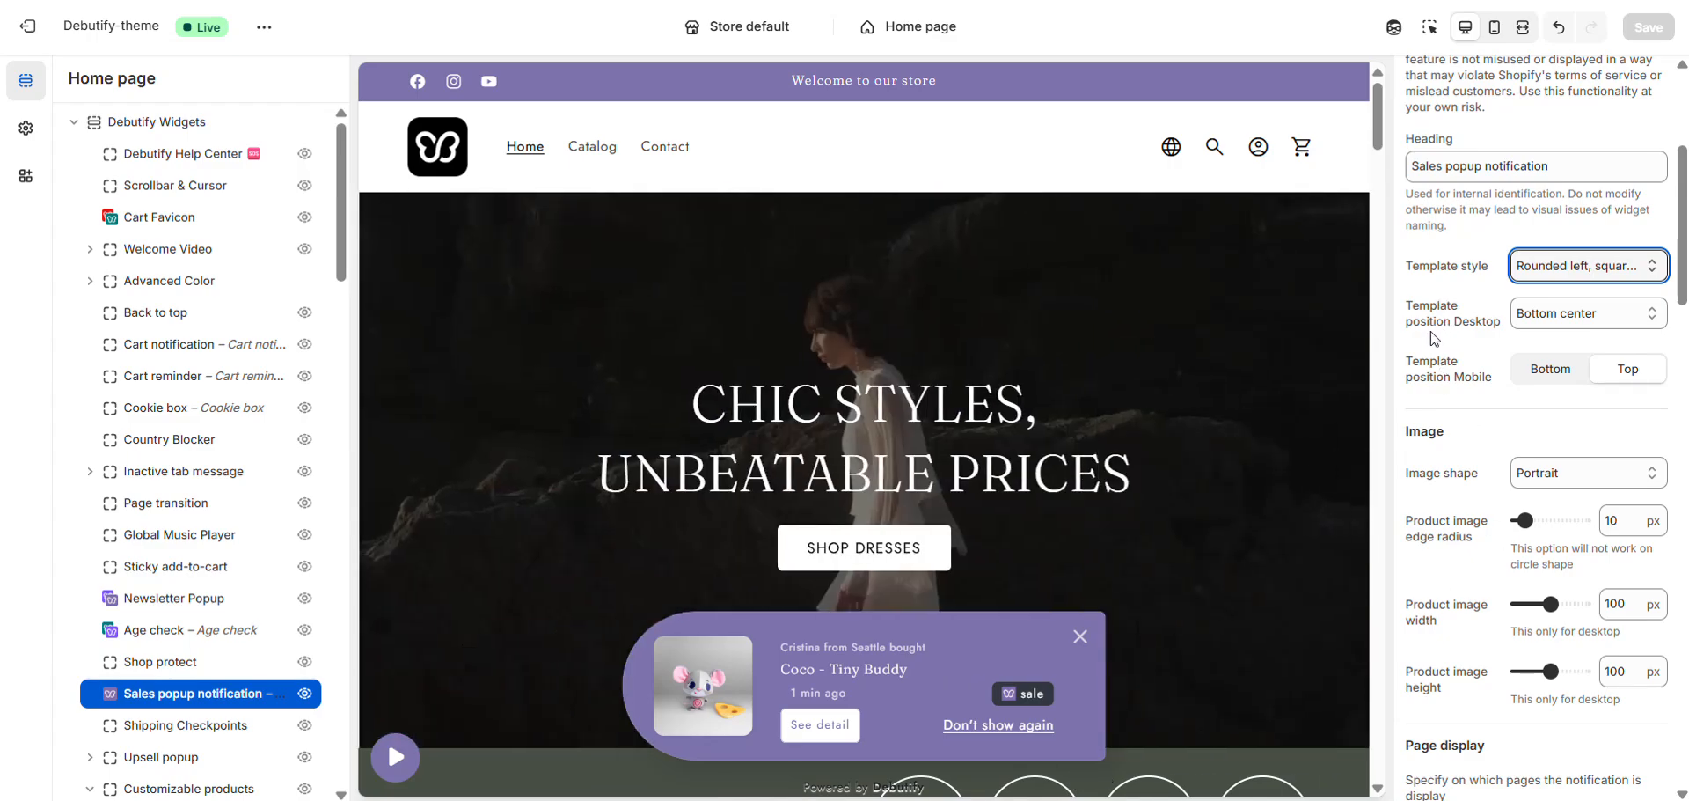
- Try each desktop template position from Bottom left through Top center and set it to Top right
click(1548, 314)
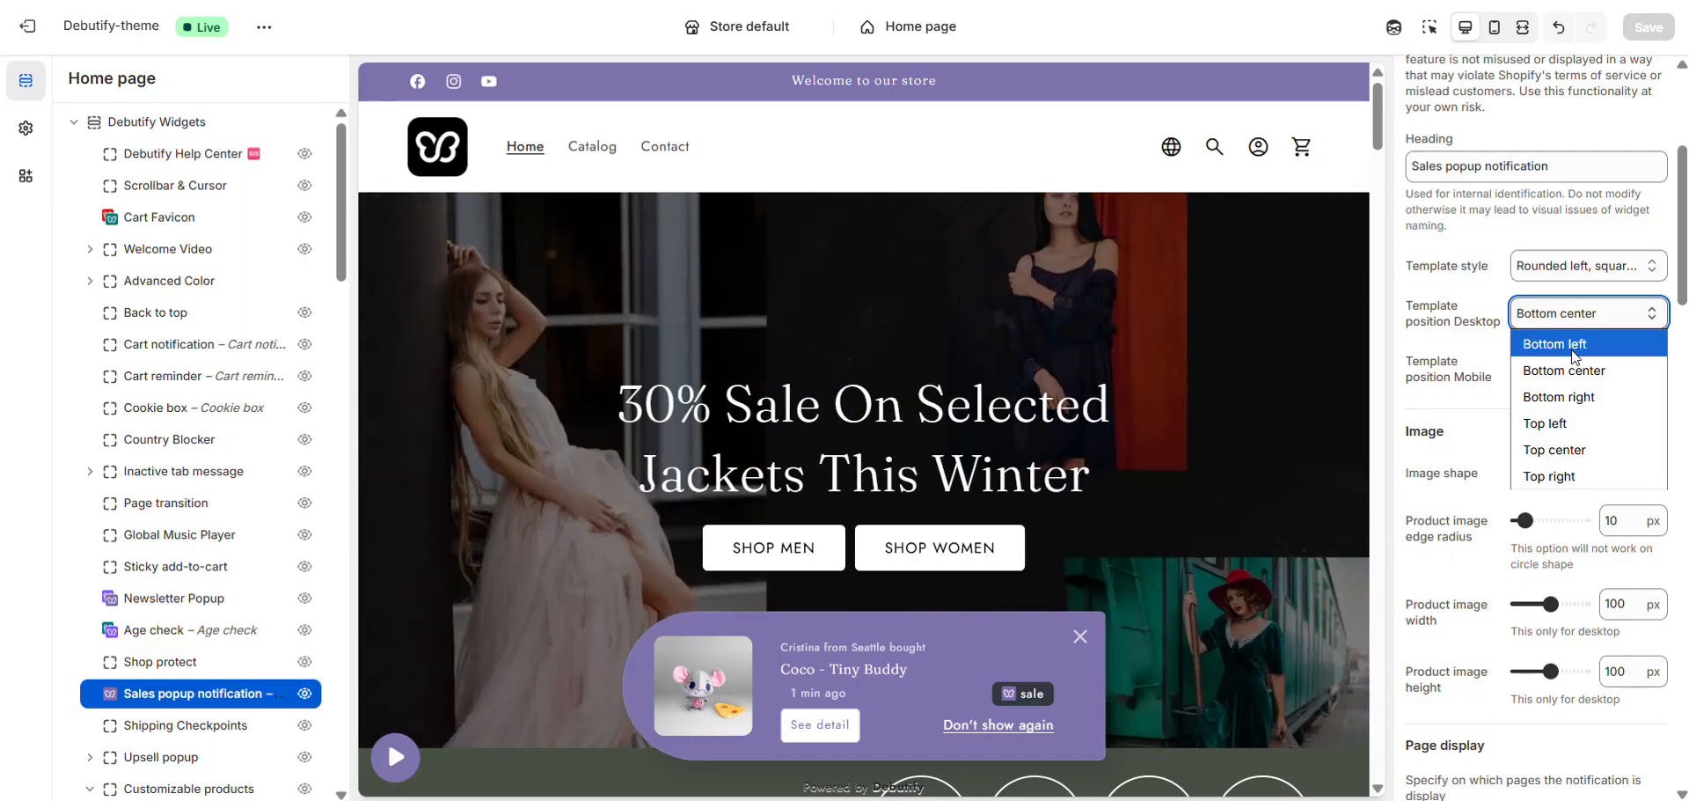
click(1574, 357)
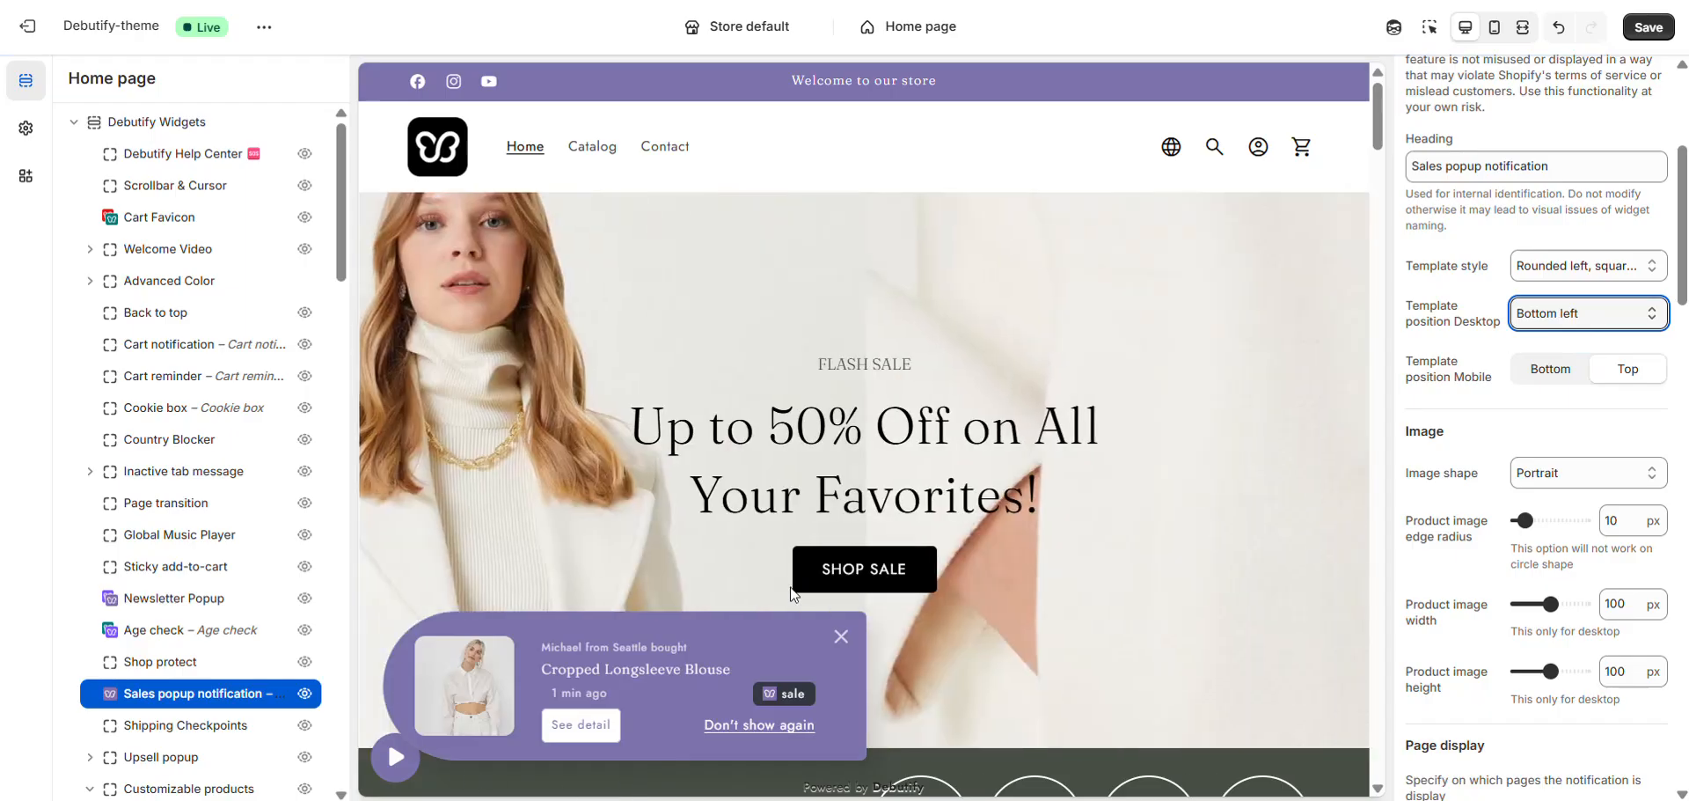
key(Down)
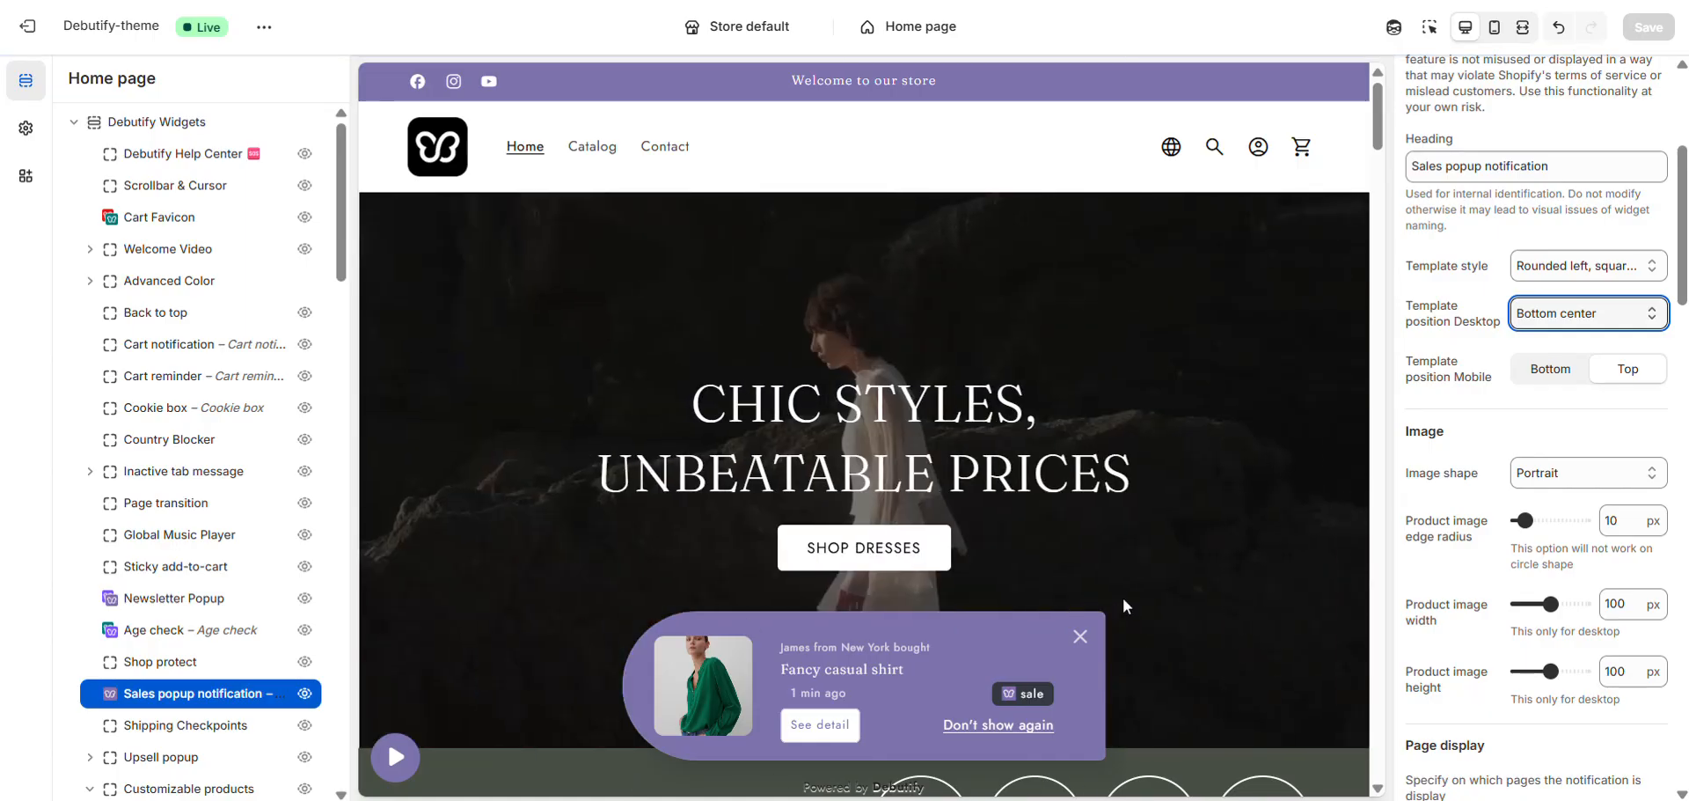
key(Down)
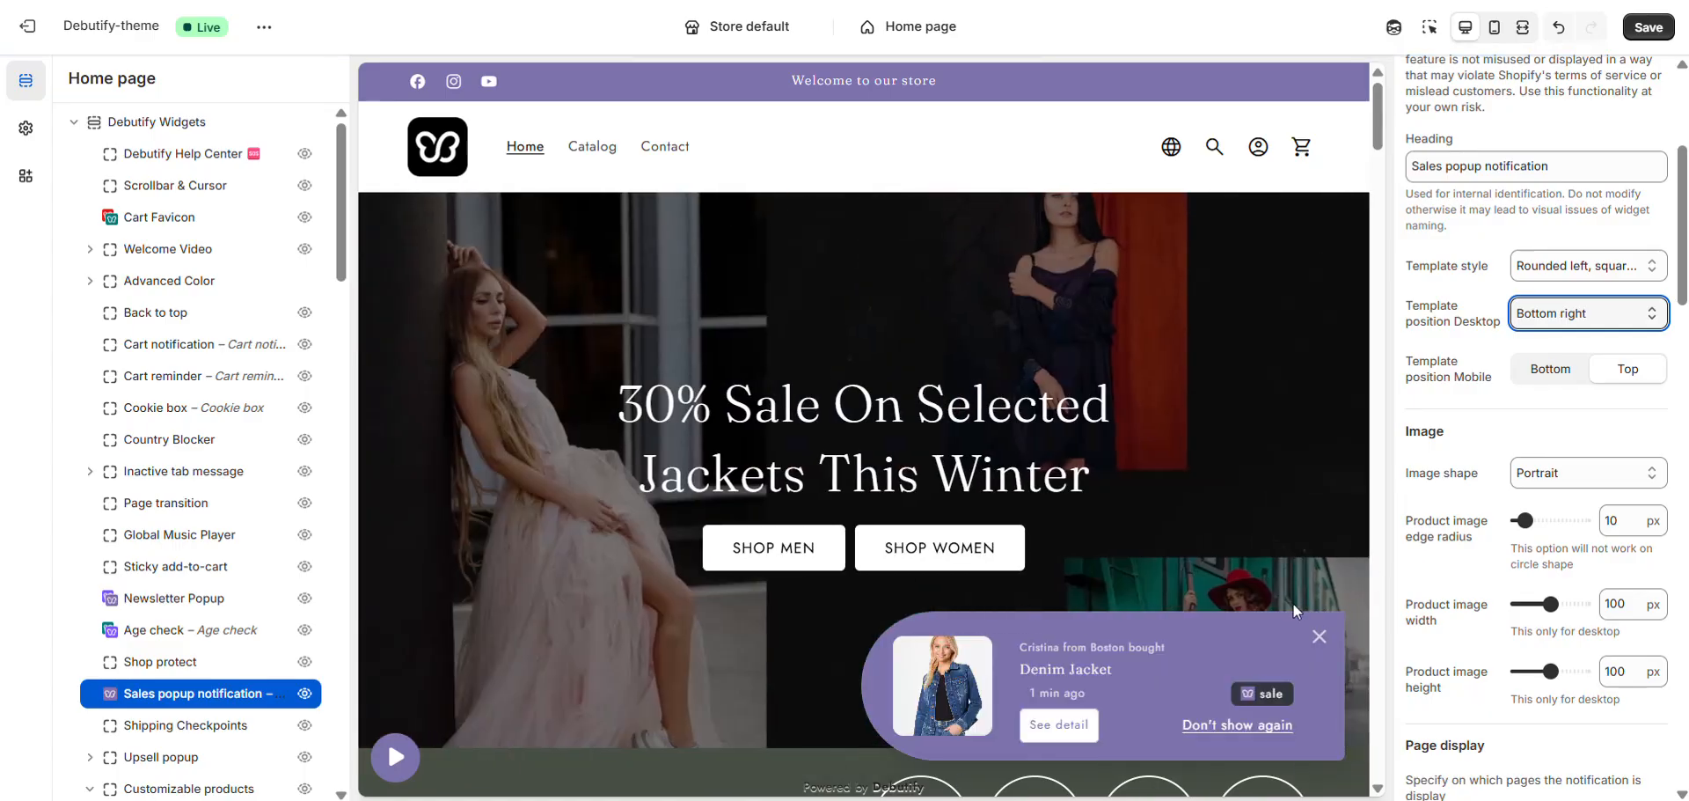
key(Down)
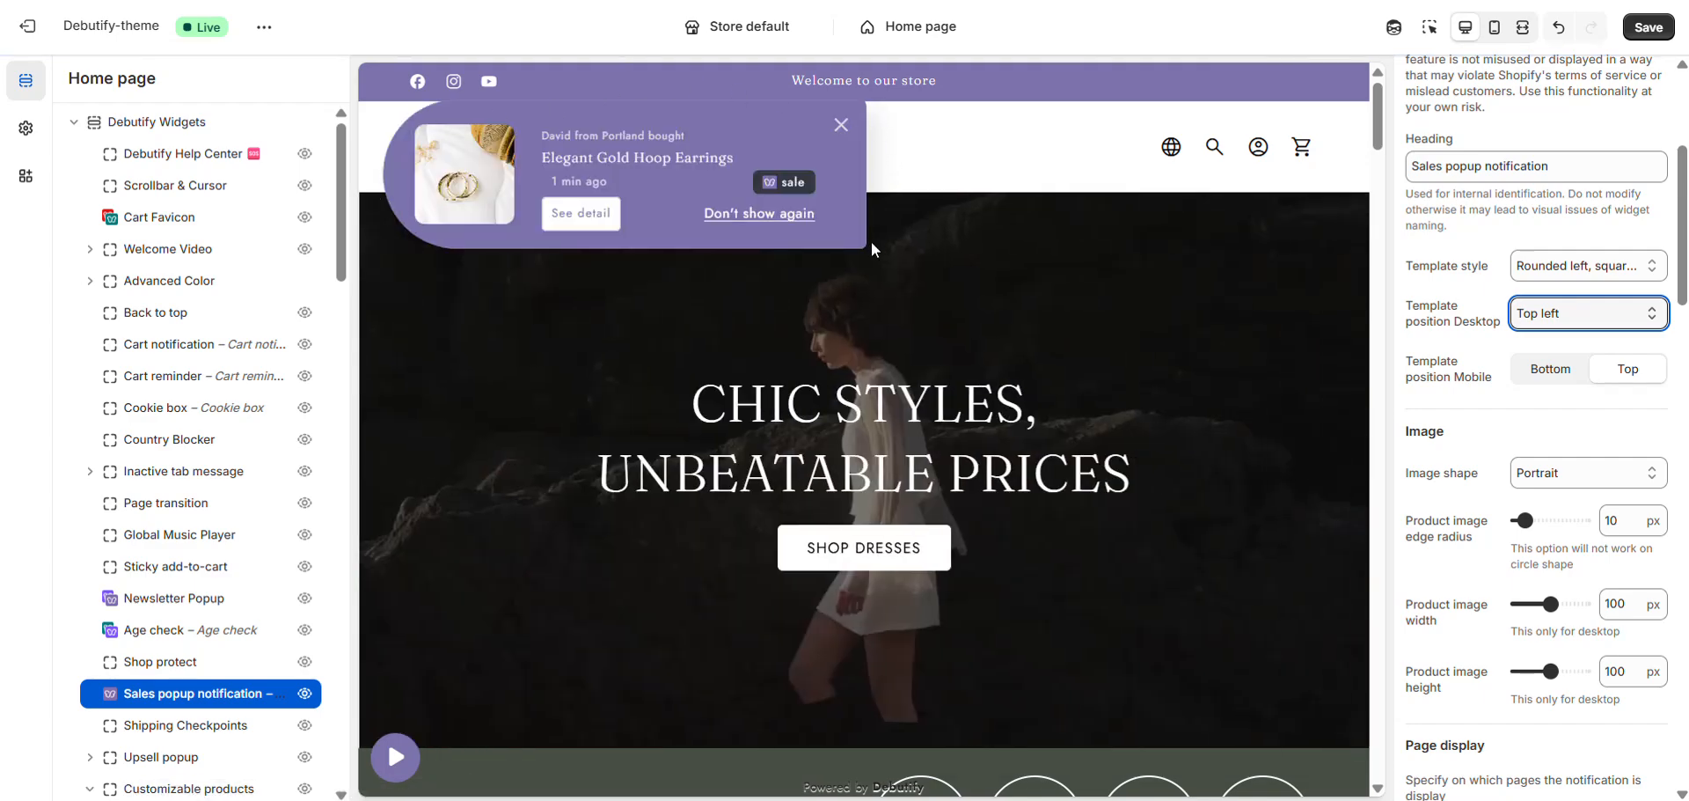
key(Down)
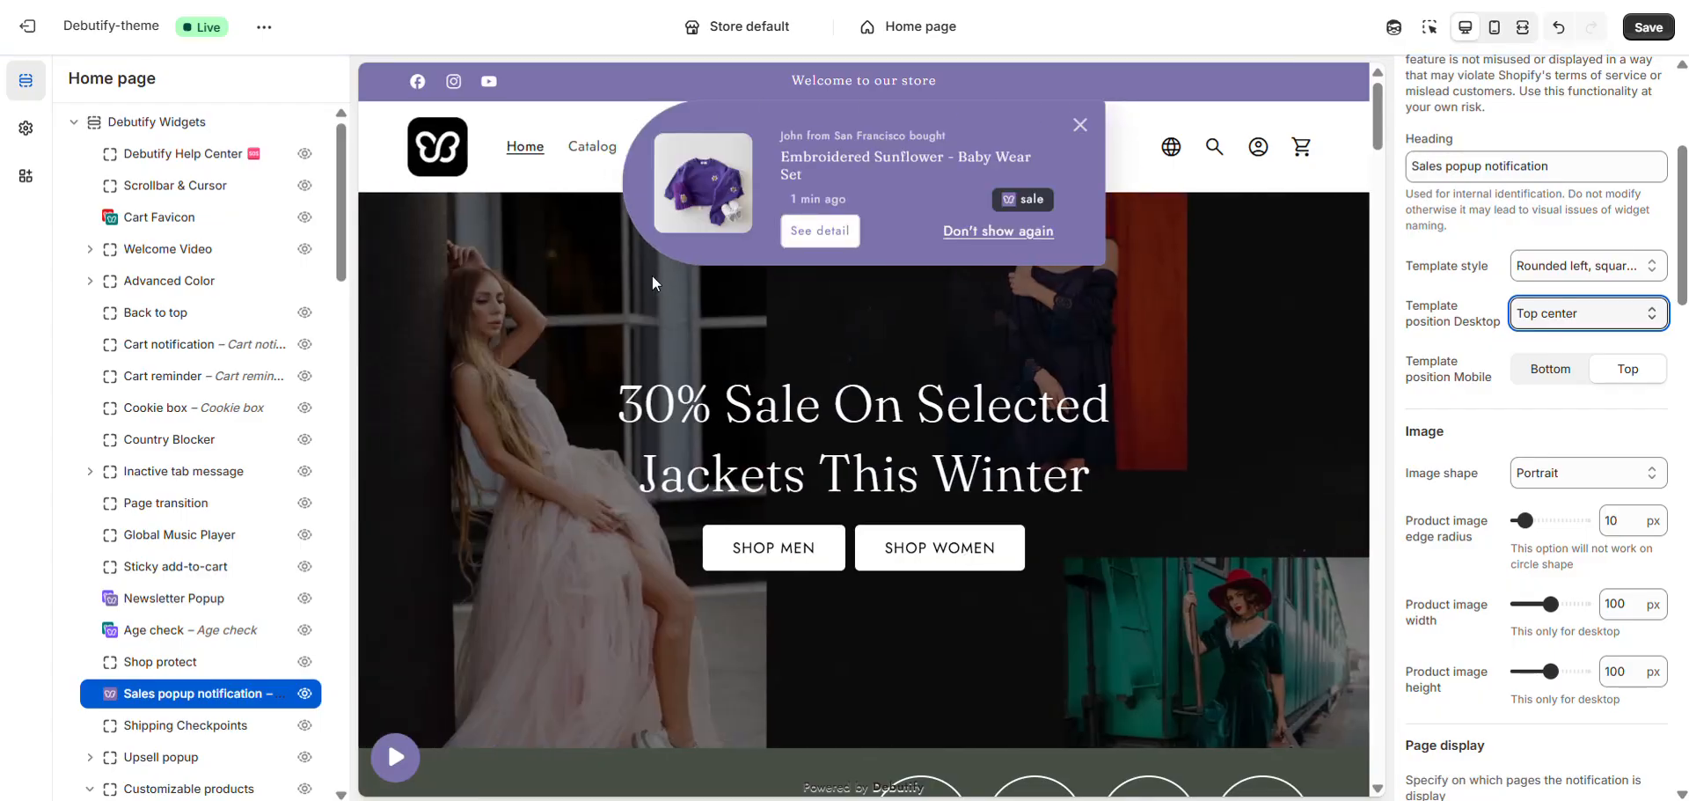
key(Down)
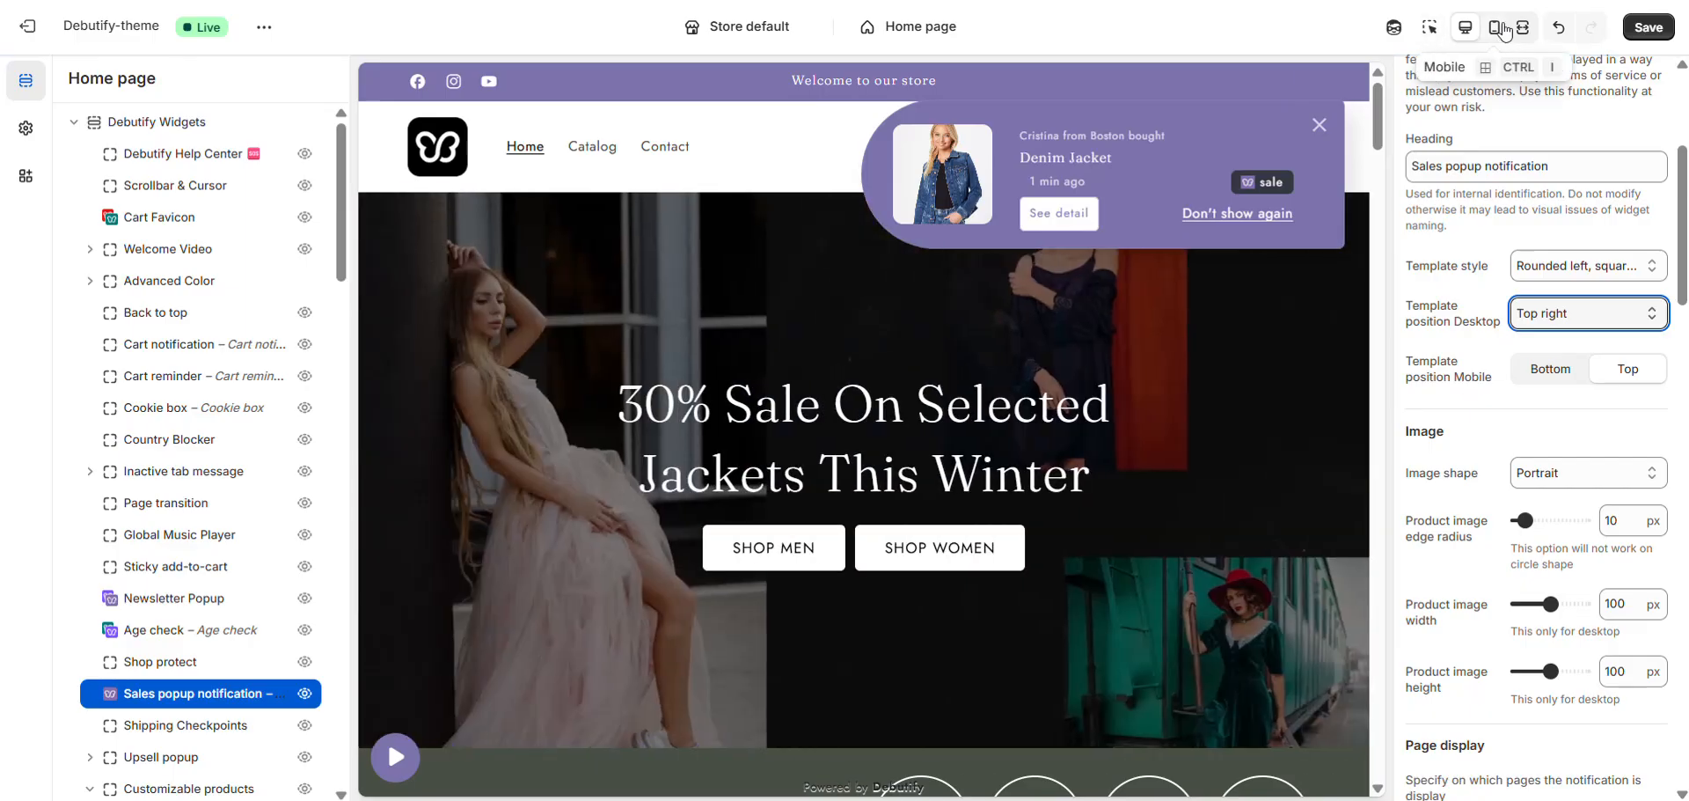
- In the mobile preview, try the Bottom mobile position, set it back to Top, and return to the desktop preview
click(1500, 30)
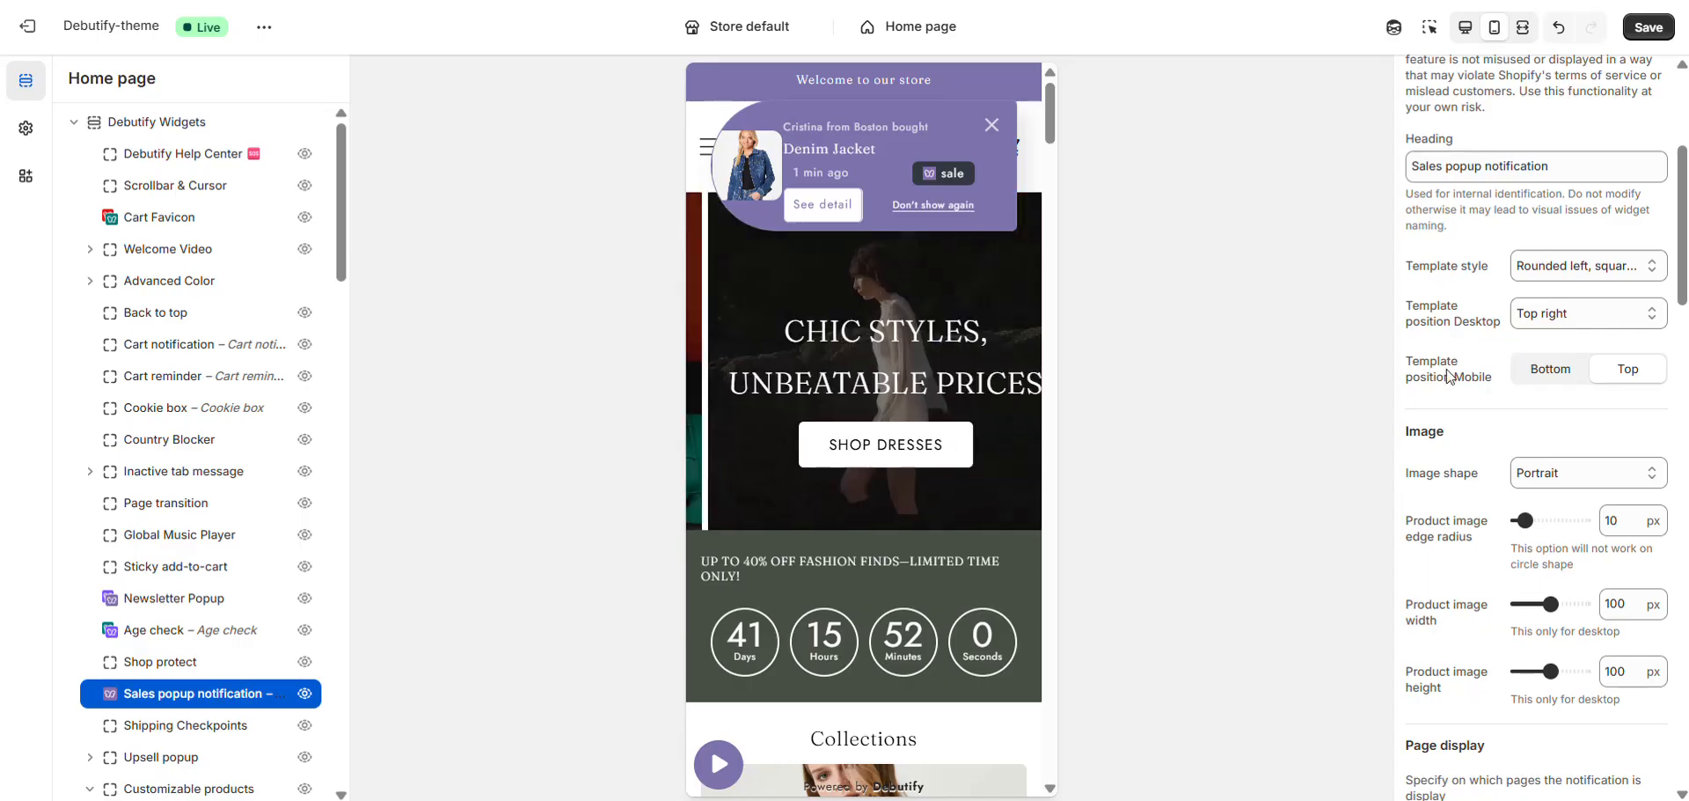
click(1554, 382)
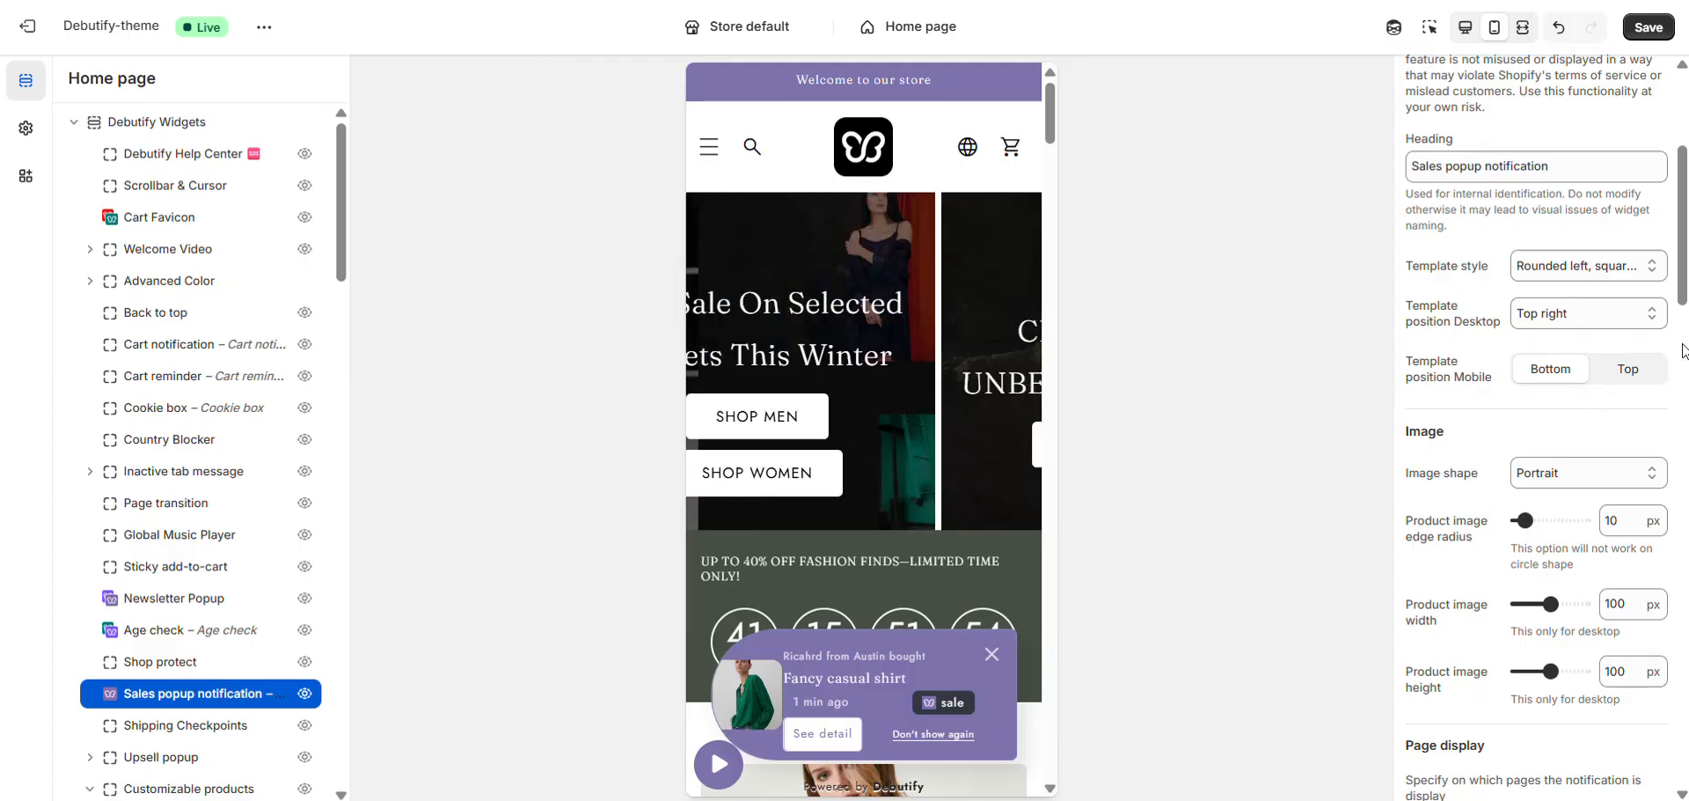
click(1628, 369)
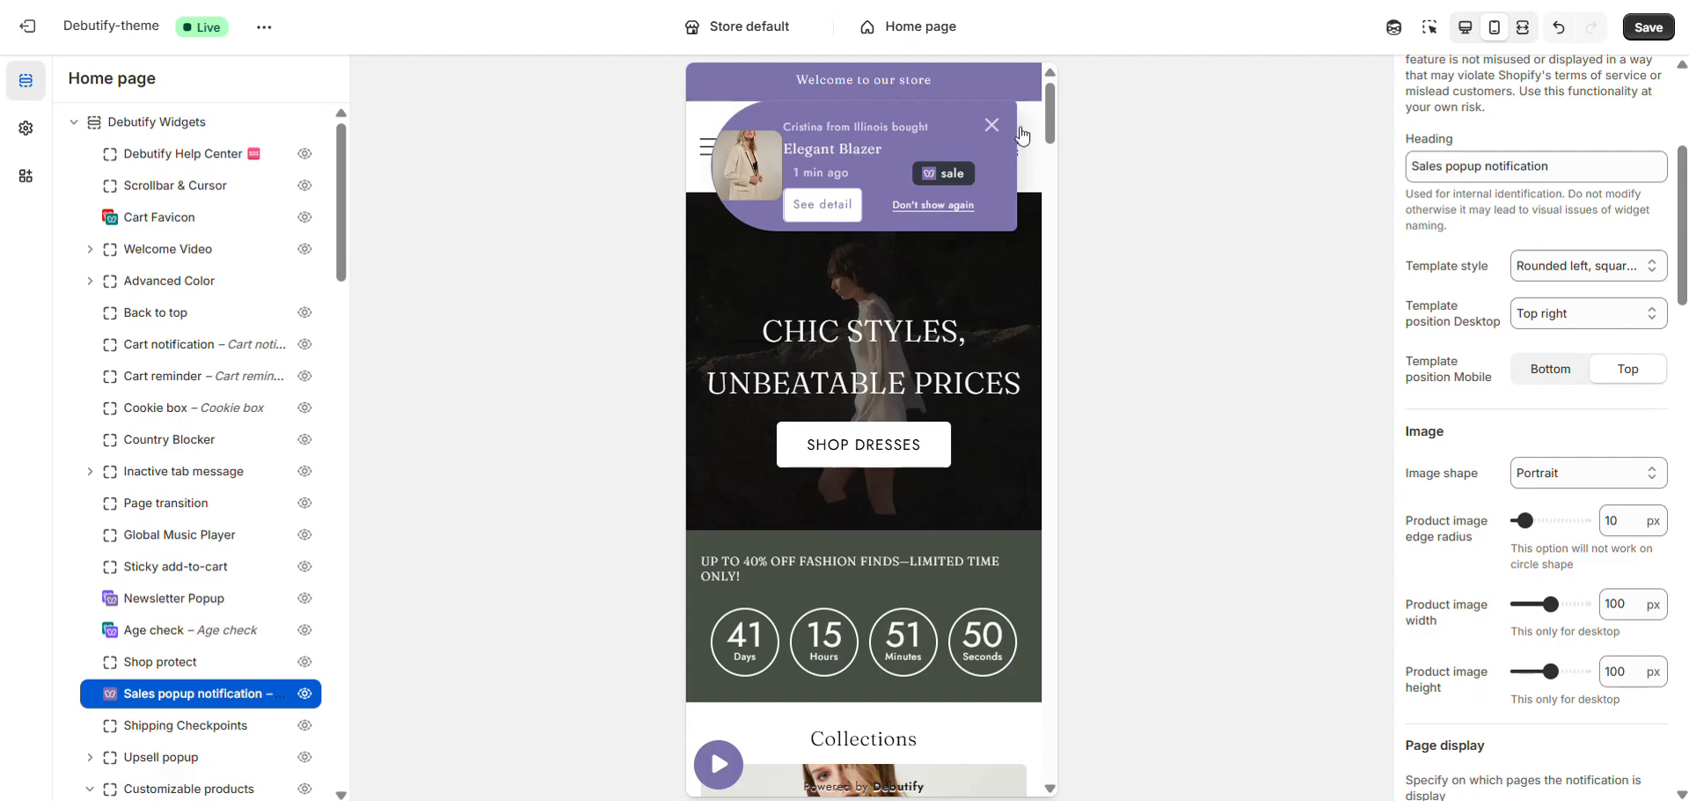
click(1464, 31)
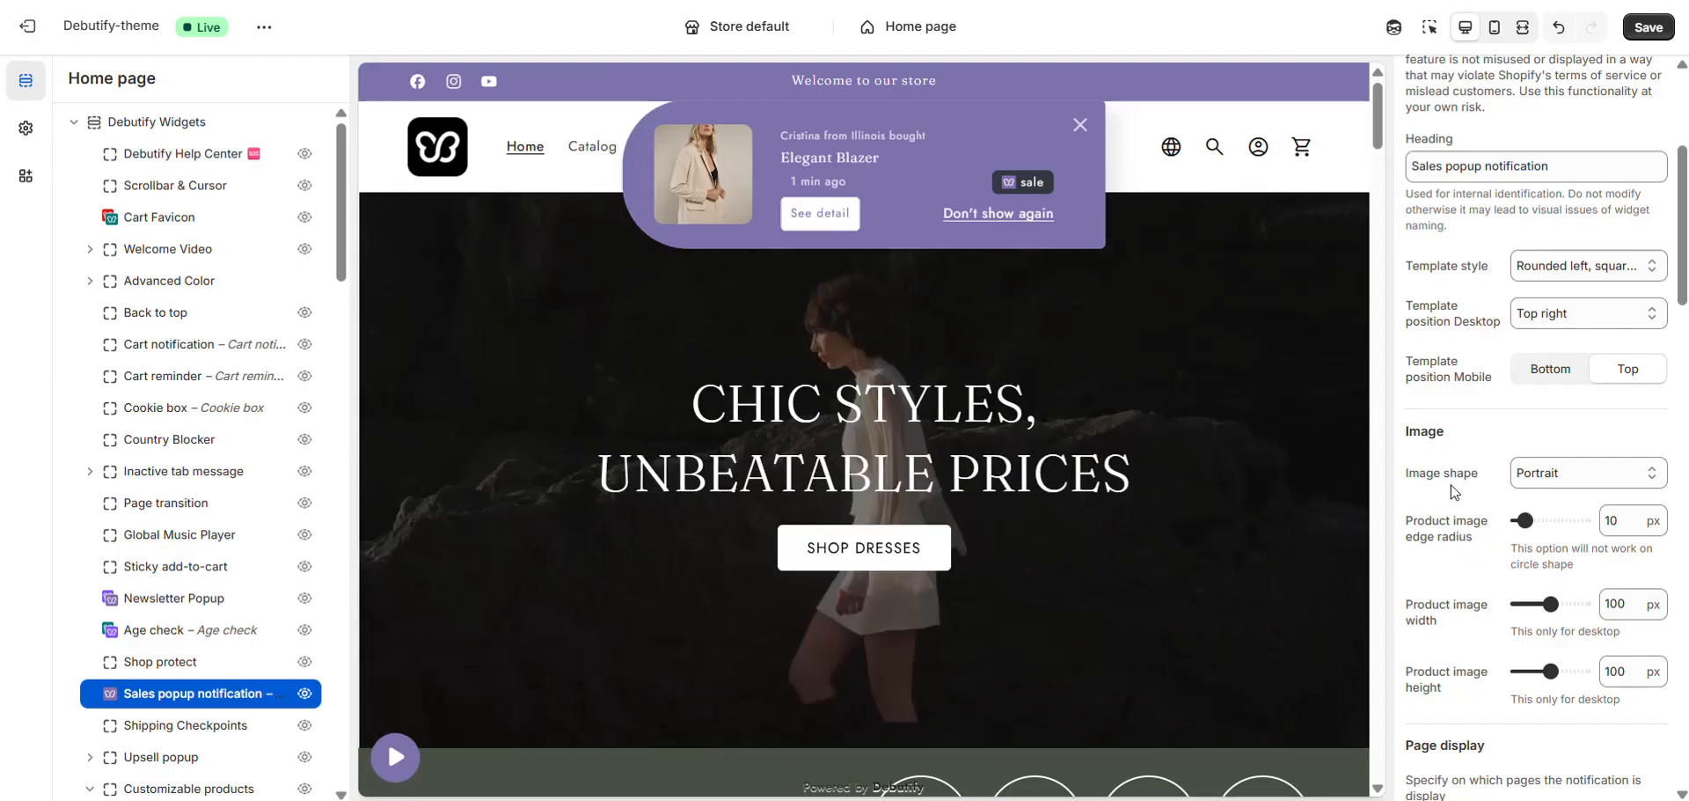
- Try the popup's image shapes Square and Portrait, ending on Landscape
click(1513, 482)
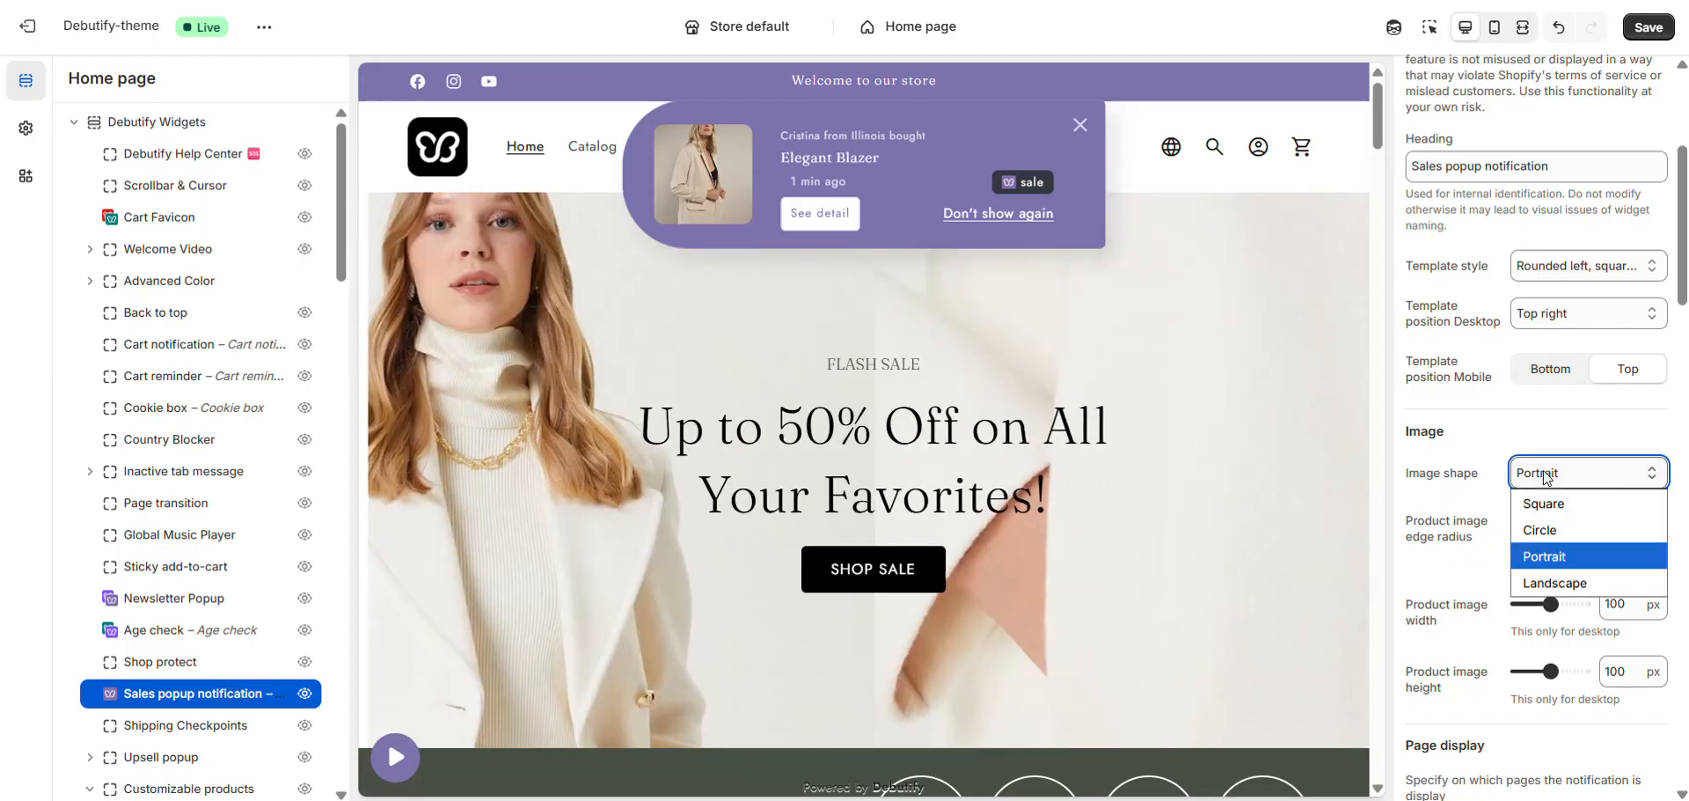
click(1551, 501)
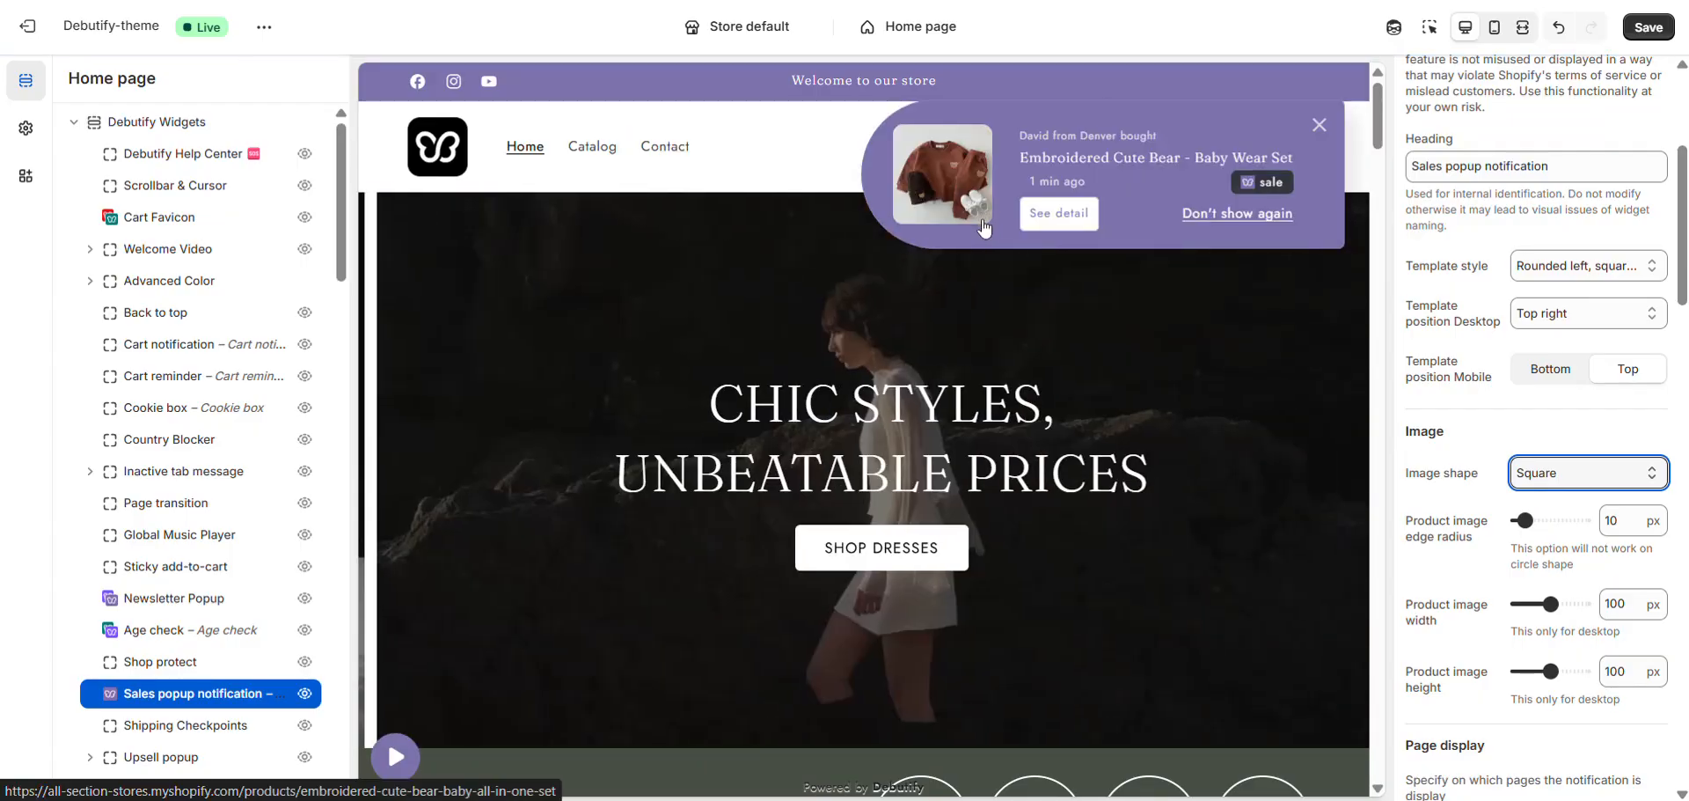
key(Down)
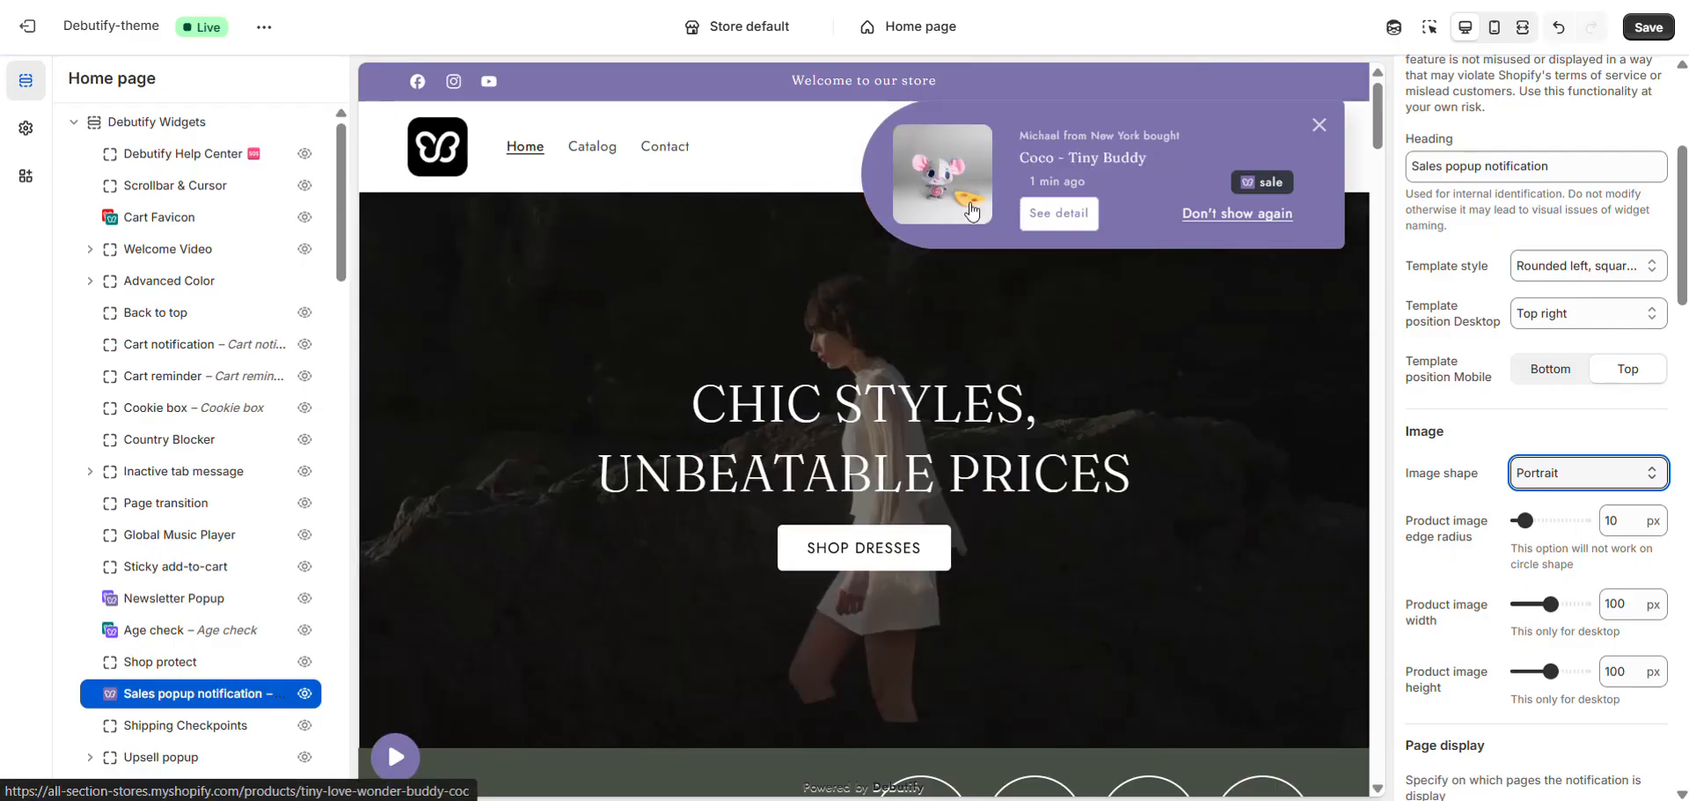
key(Down)
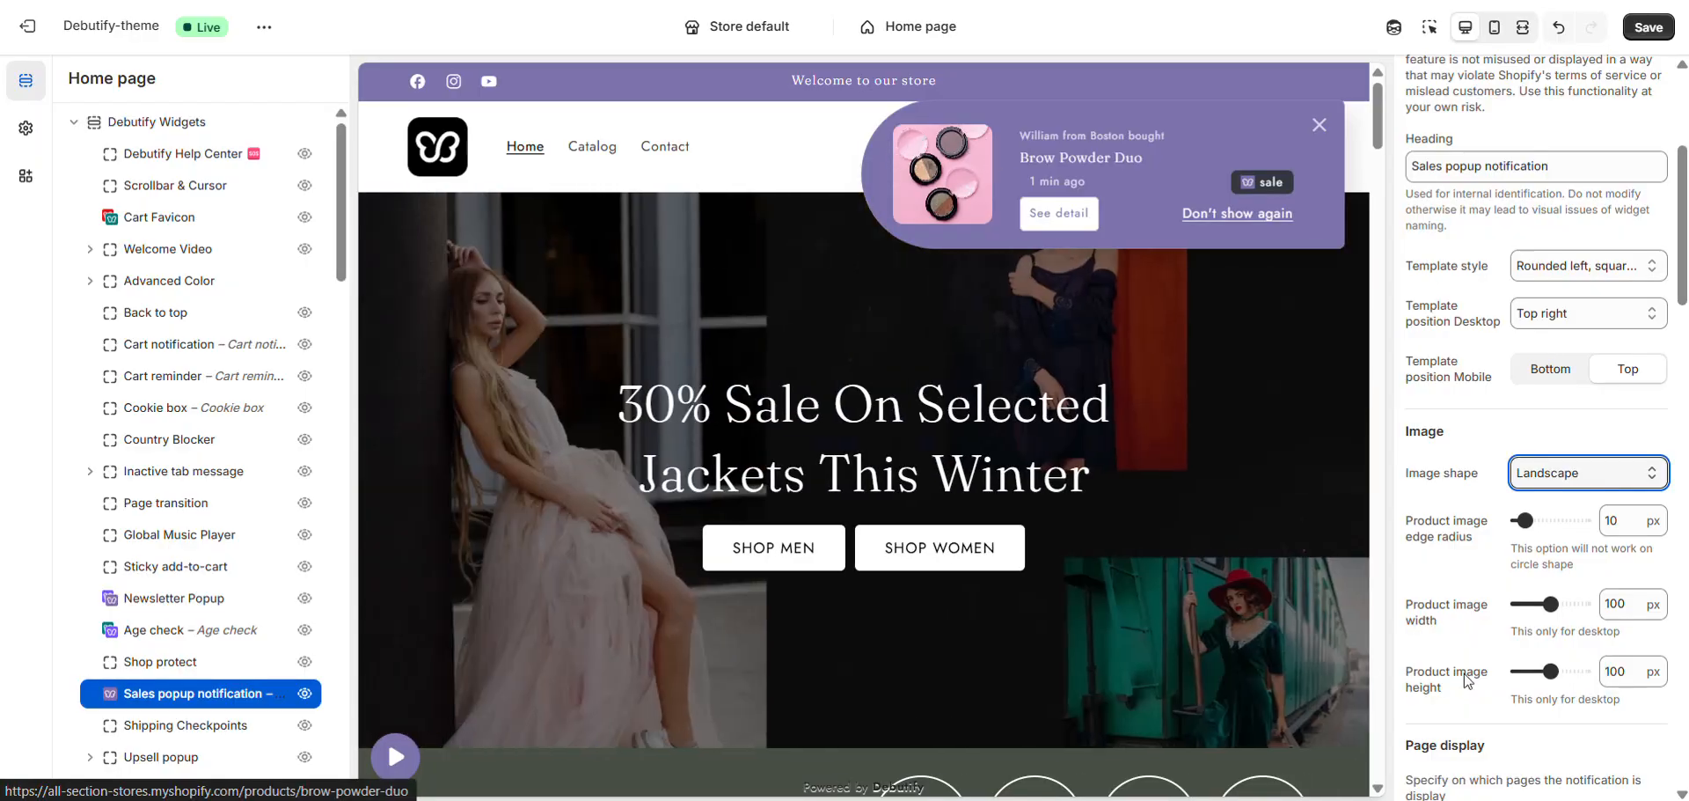
- Review the popup's product image size, page display and notification settings, including timing, message text, customer names and city names
scroll(1466, 677, down, 2)
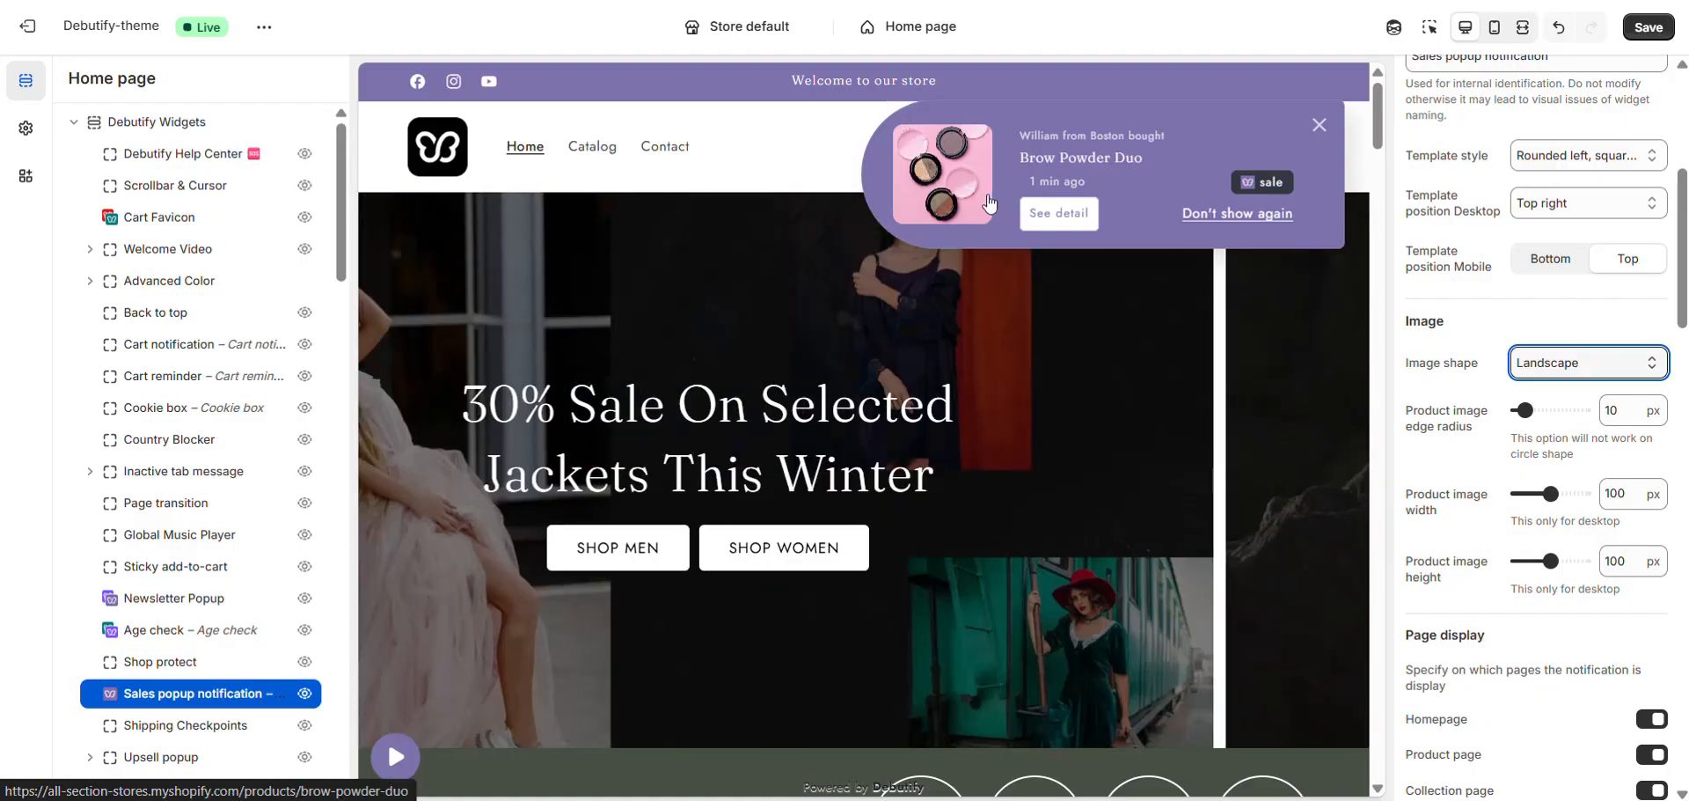
scroll(1443, 713, down, 3)
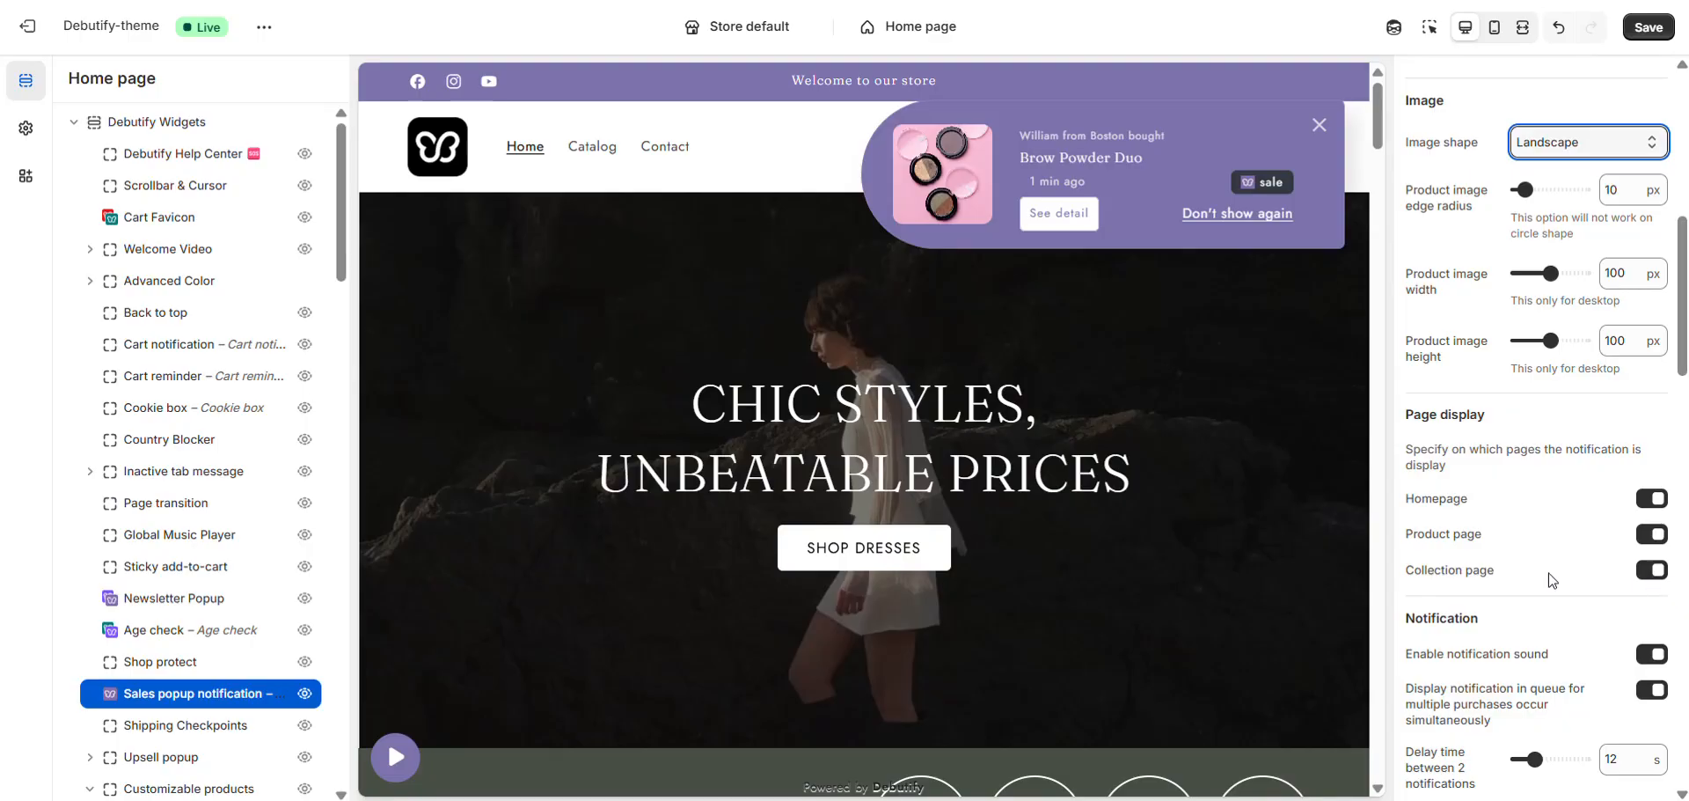
scroll(1532, 590, down, 6)
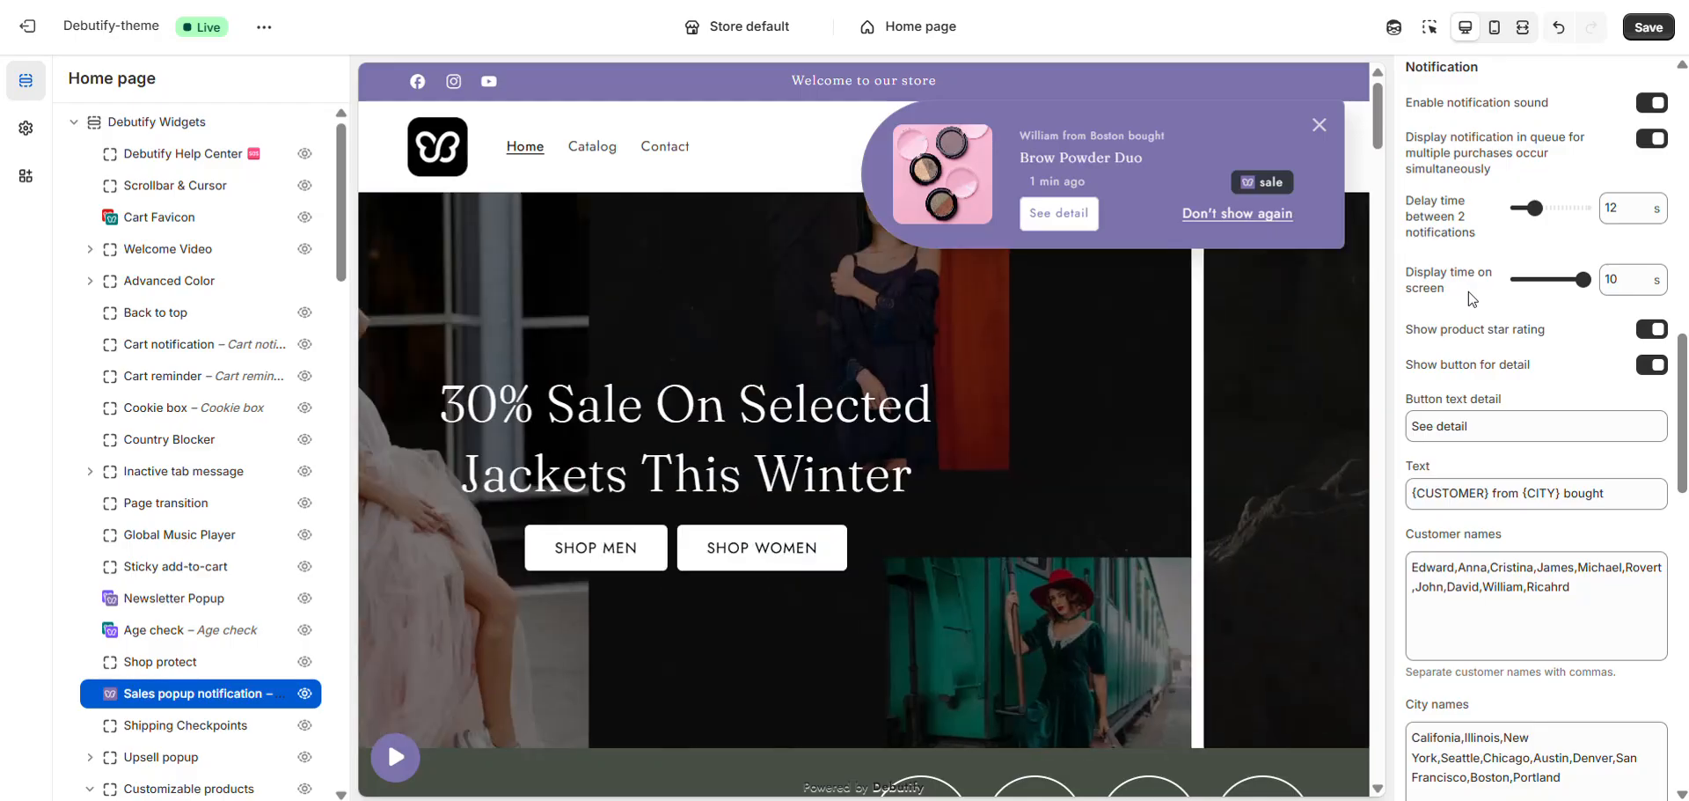
scroll(1450, 294, down, 1)
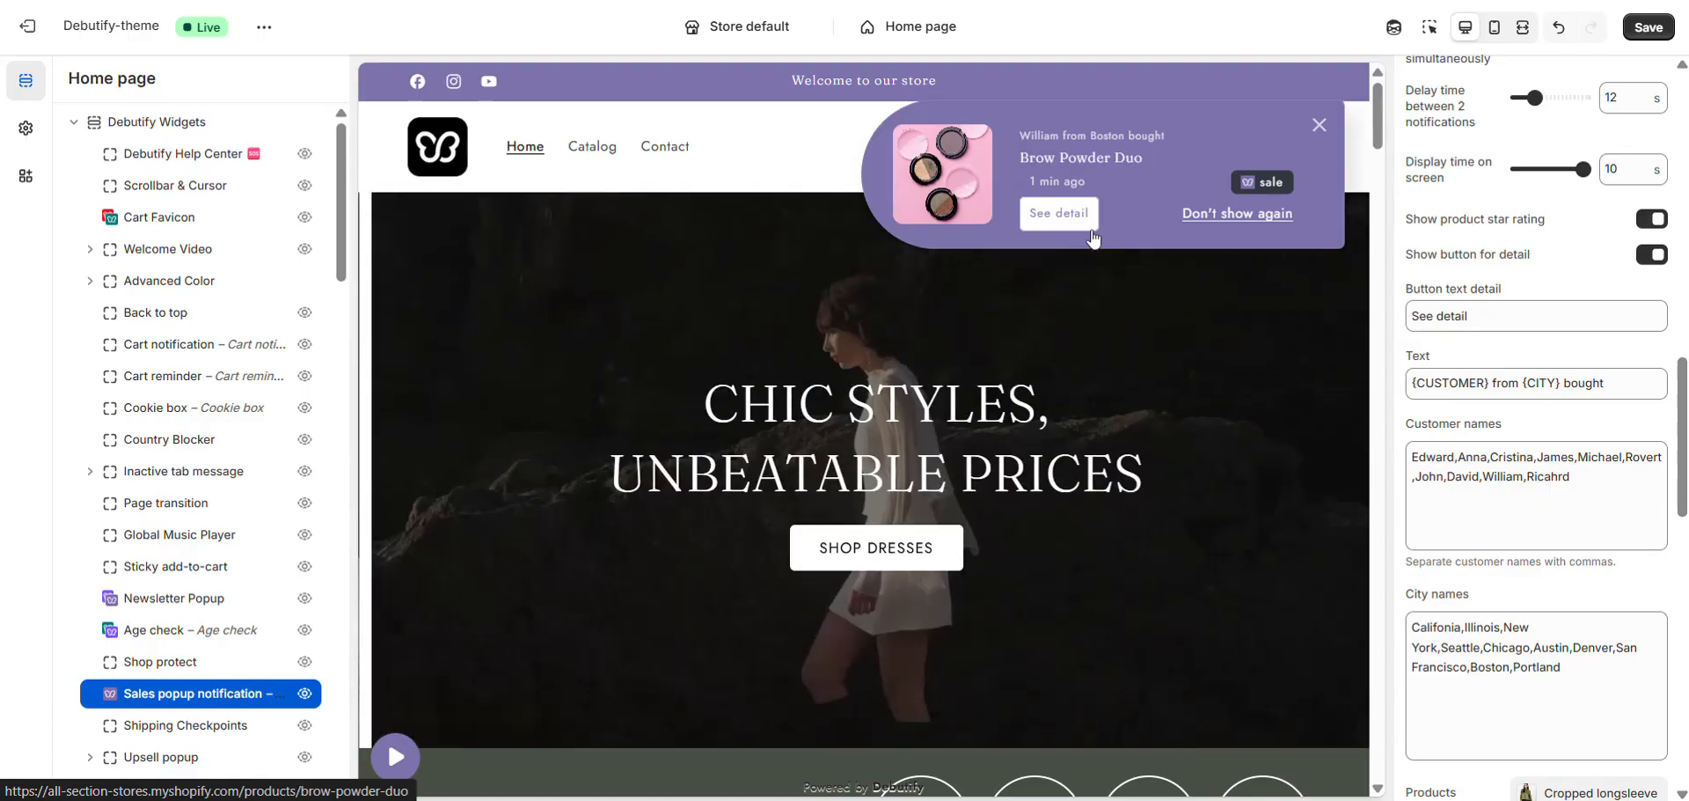
scroll(1408, 253, down, 3)
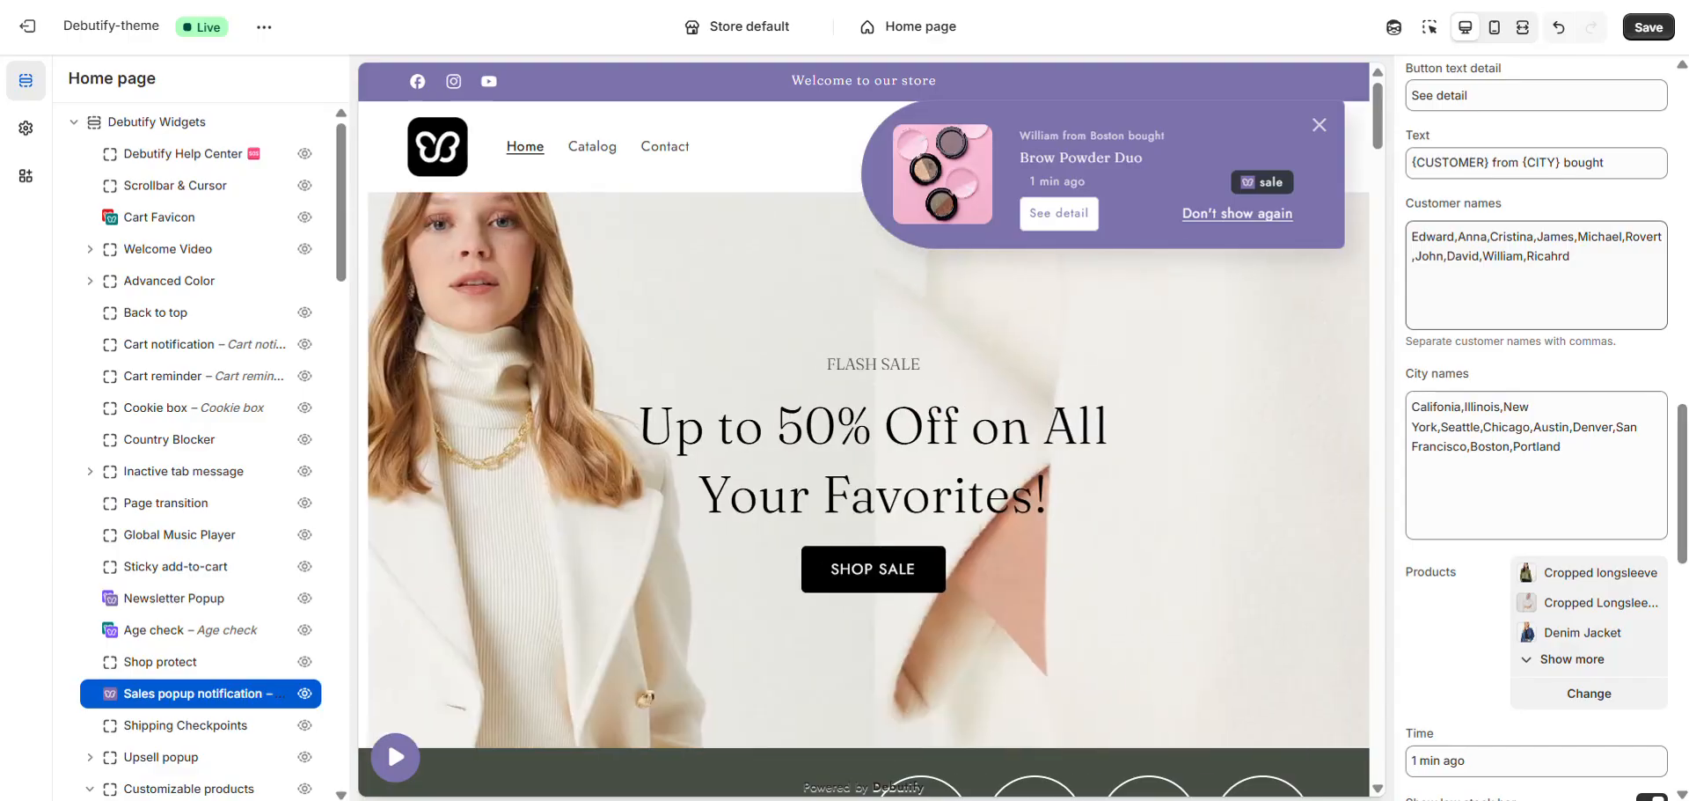
scroll(1488, 248, down, 3)
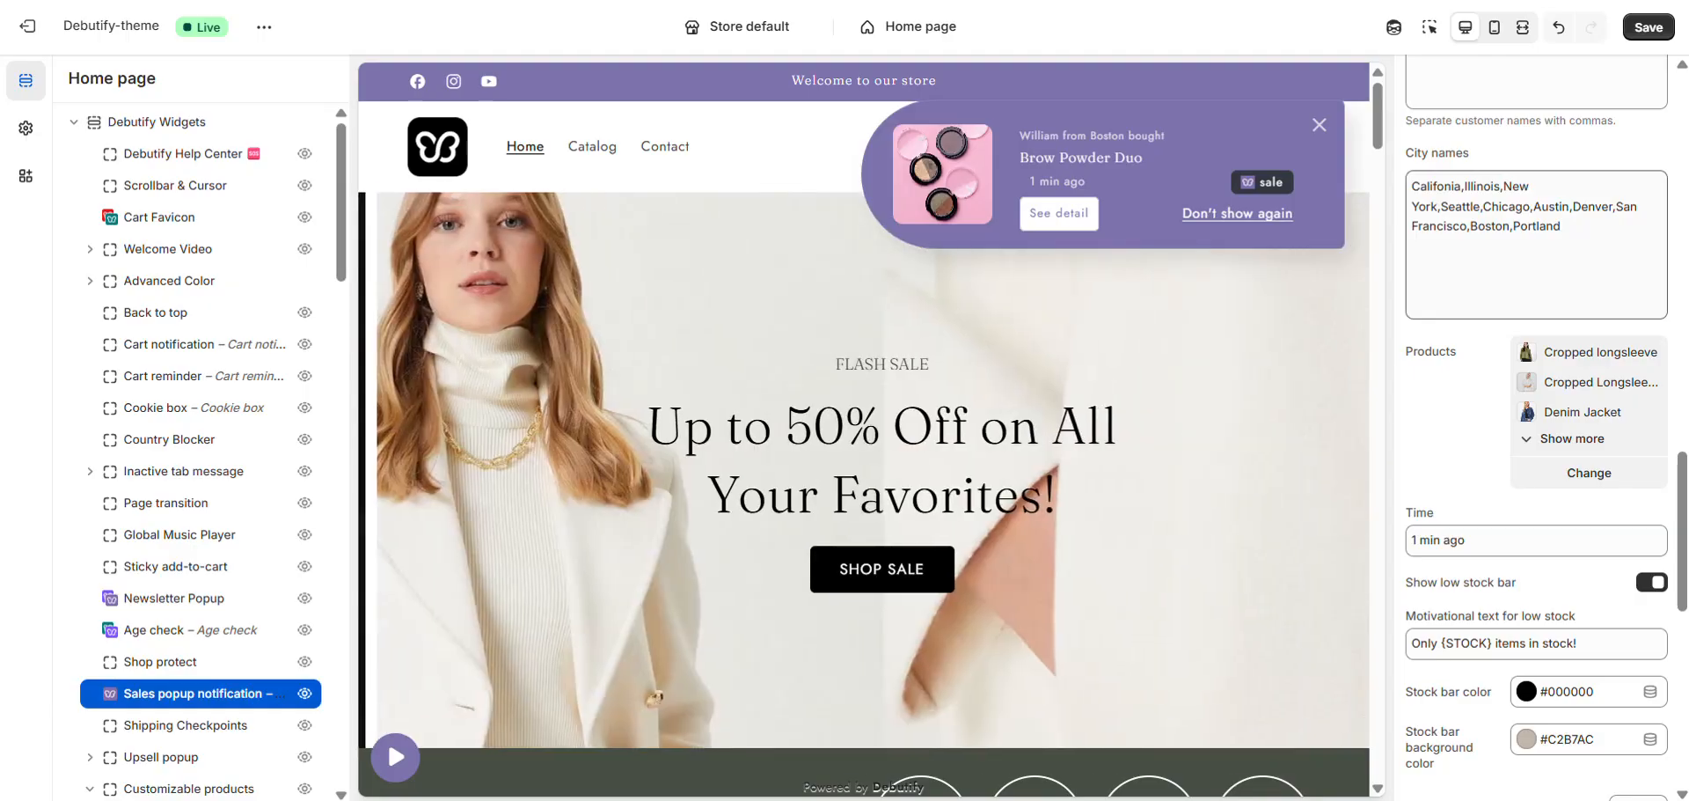
- Review the popup's product list, low stock bar, threshold quantity and badge settings
scroll(1427, 250, down, 1)
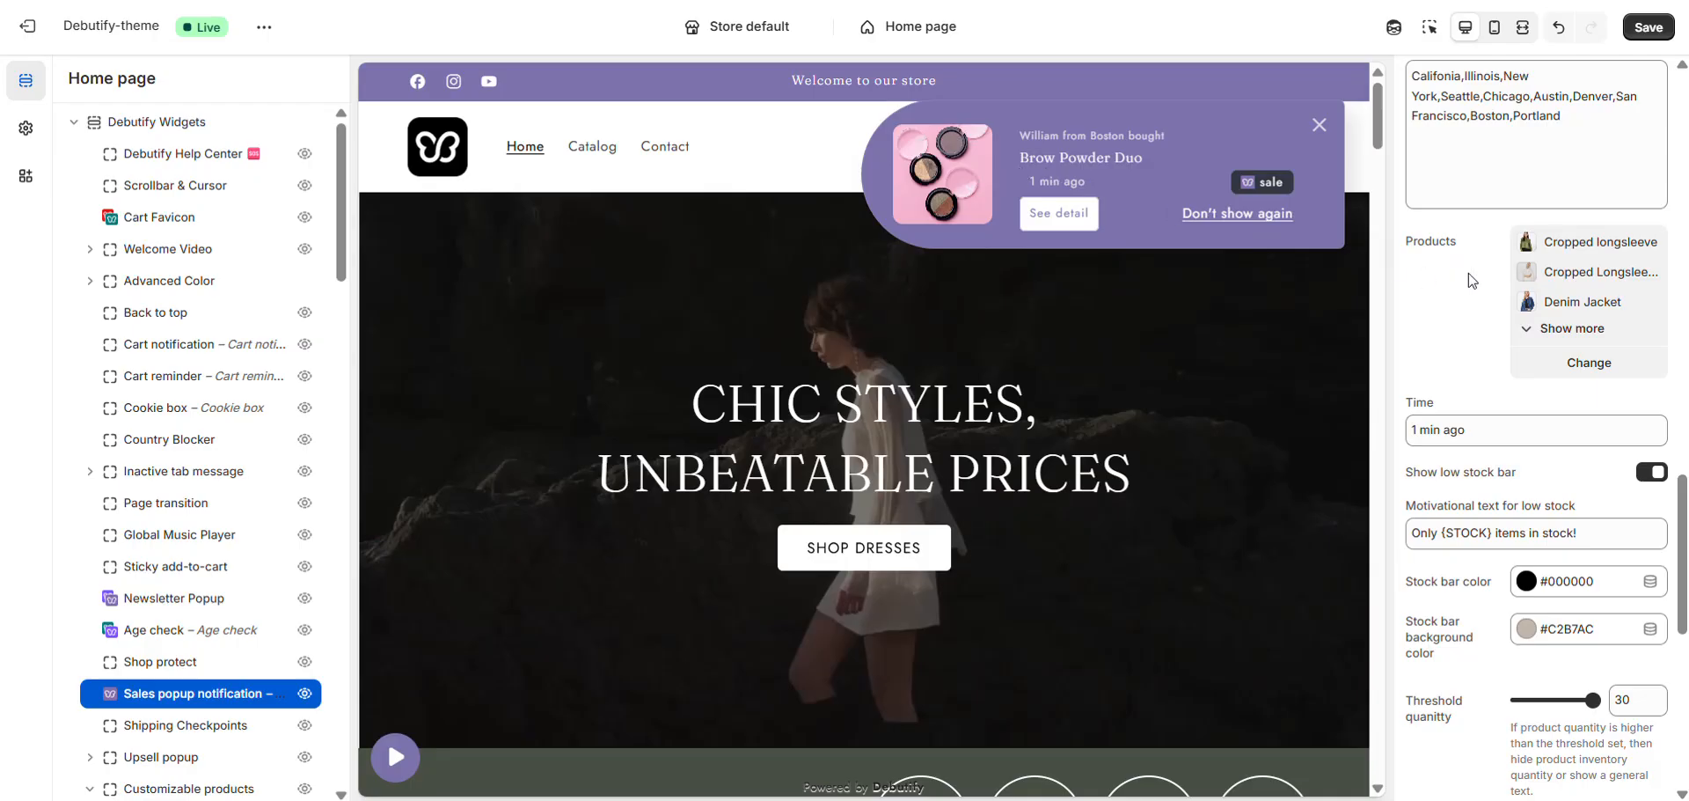
scroll(1451, 278, down, 3)
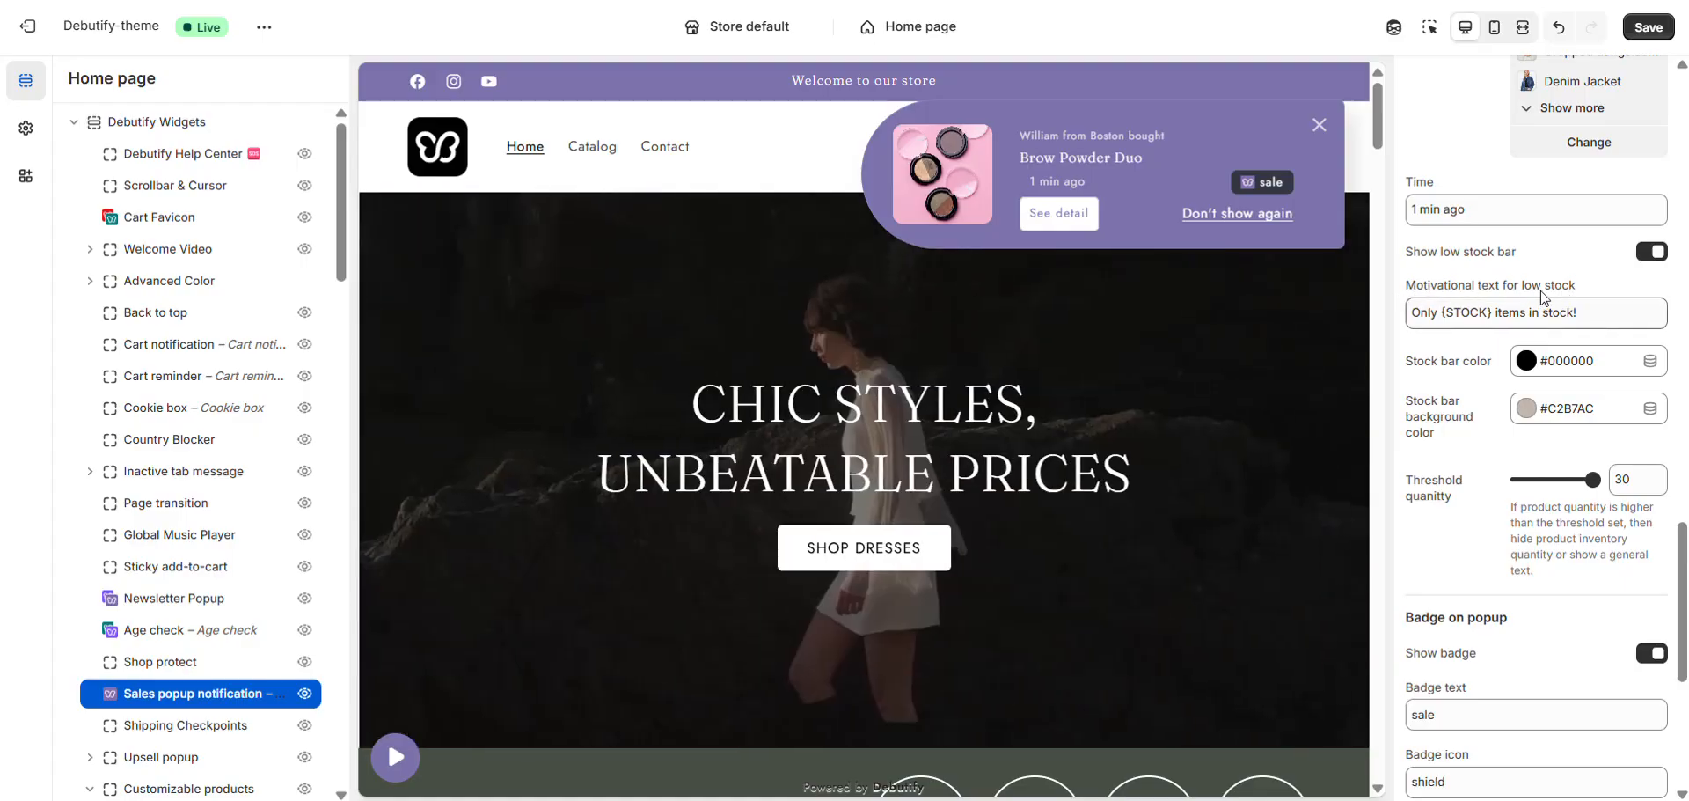
scroll(1548, 273, down, 1)
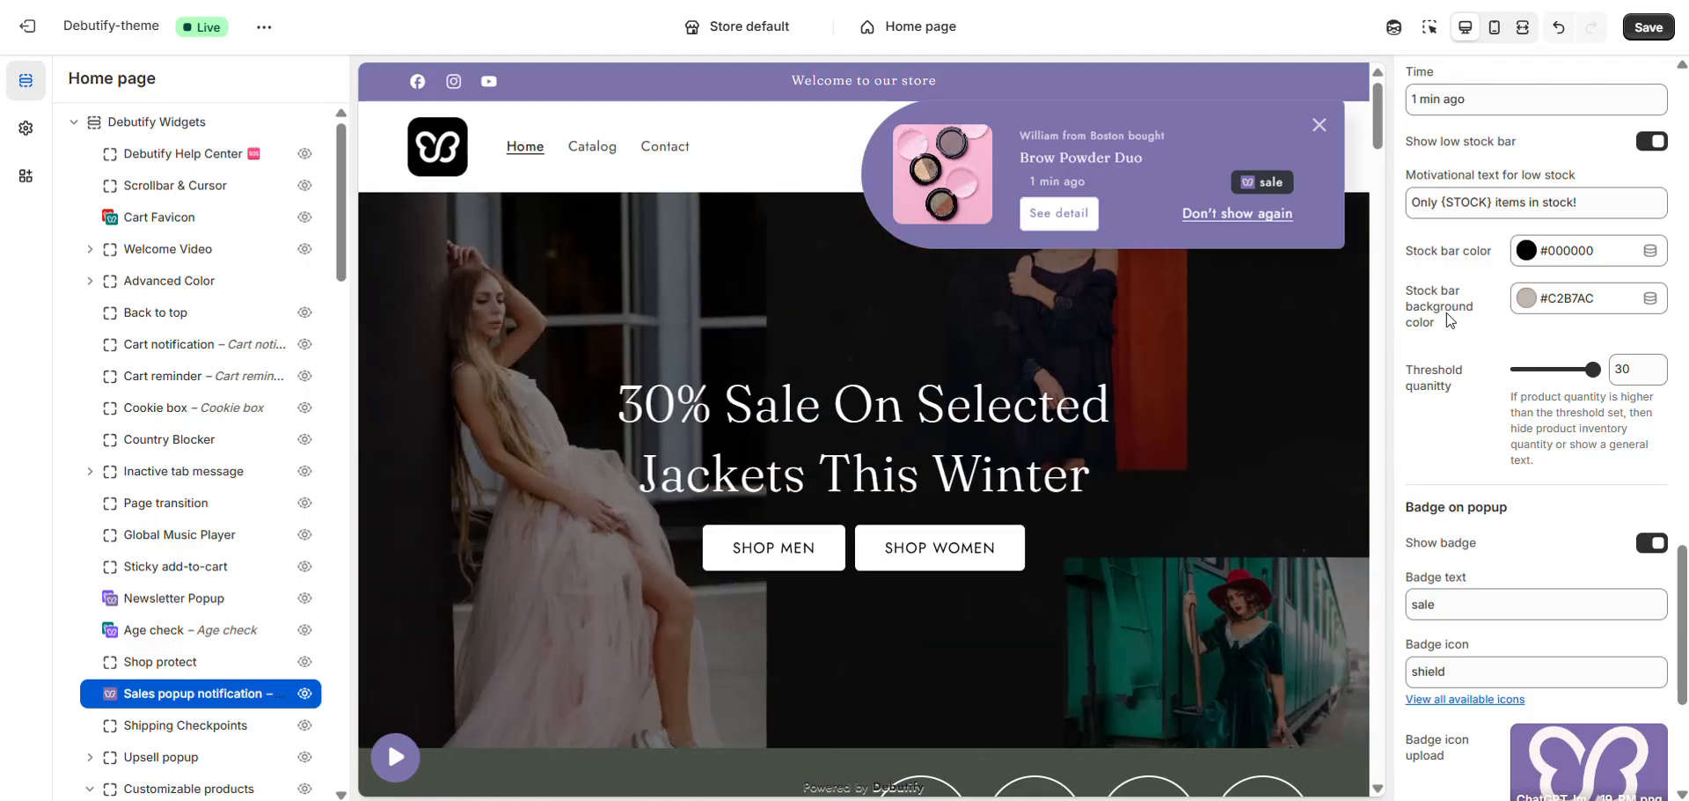
scroll(1448, 319, down, 1)
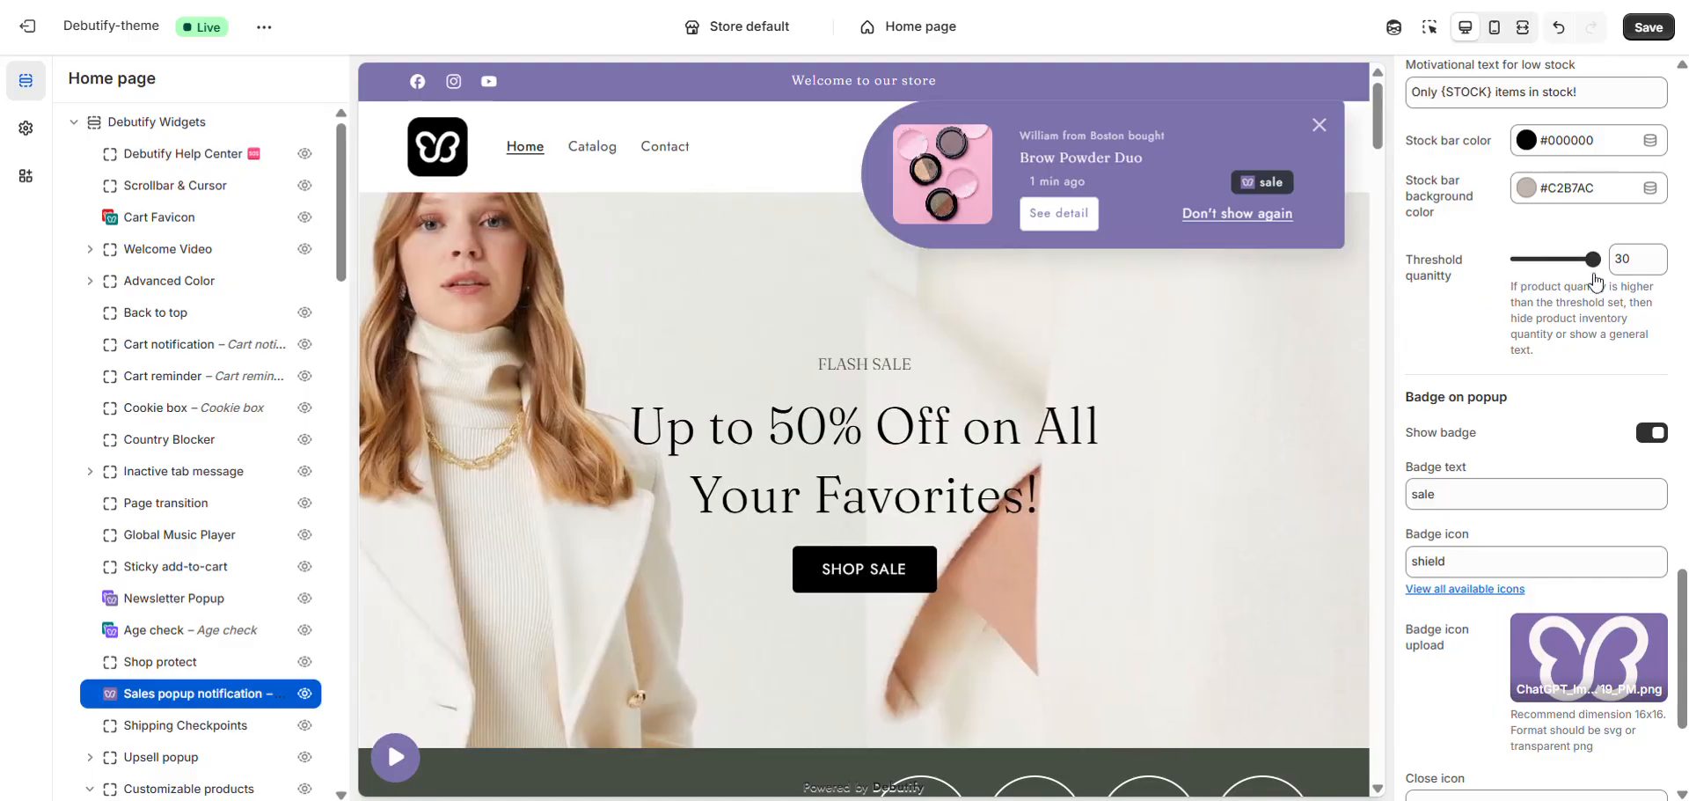
scroll(1487, 264, down, 1)
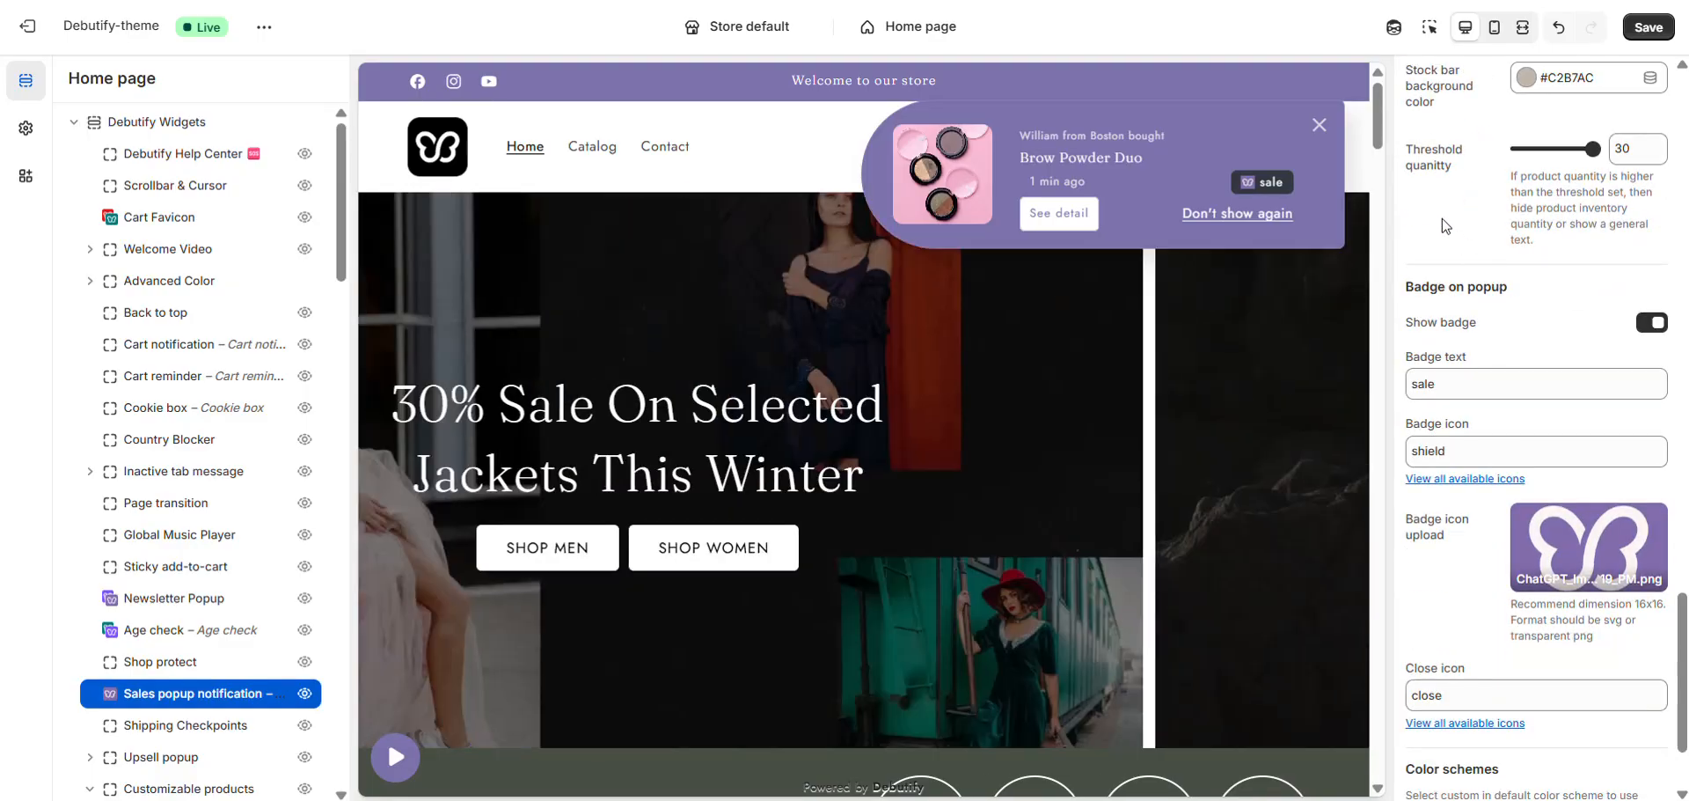
scroll(1452, 211, down, 1)
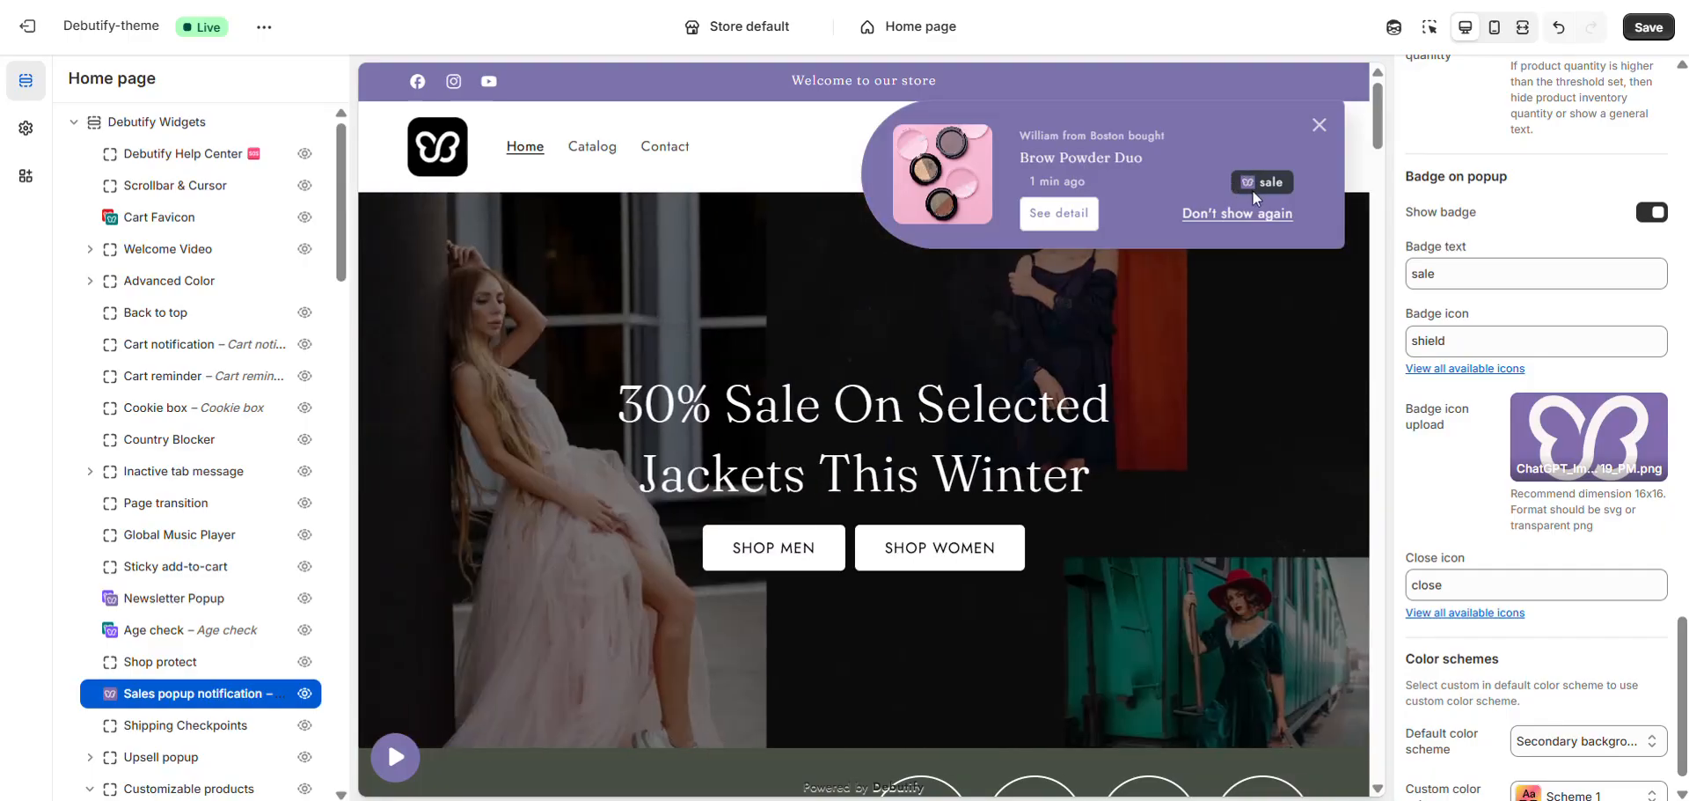
- Set the popup's default color scheme to Custom and check its look over the home page preview
scroll(1425, 429, down, 1)
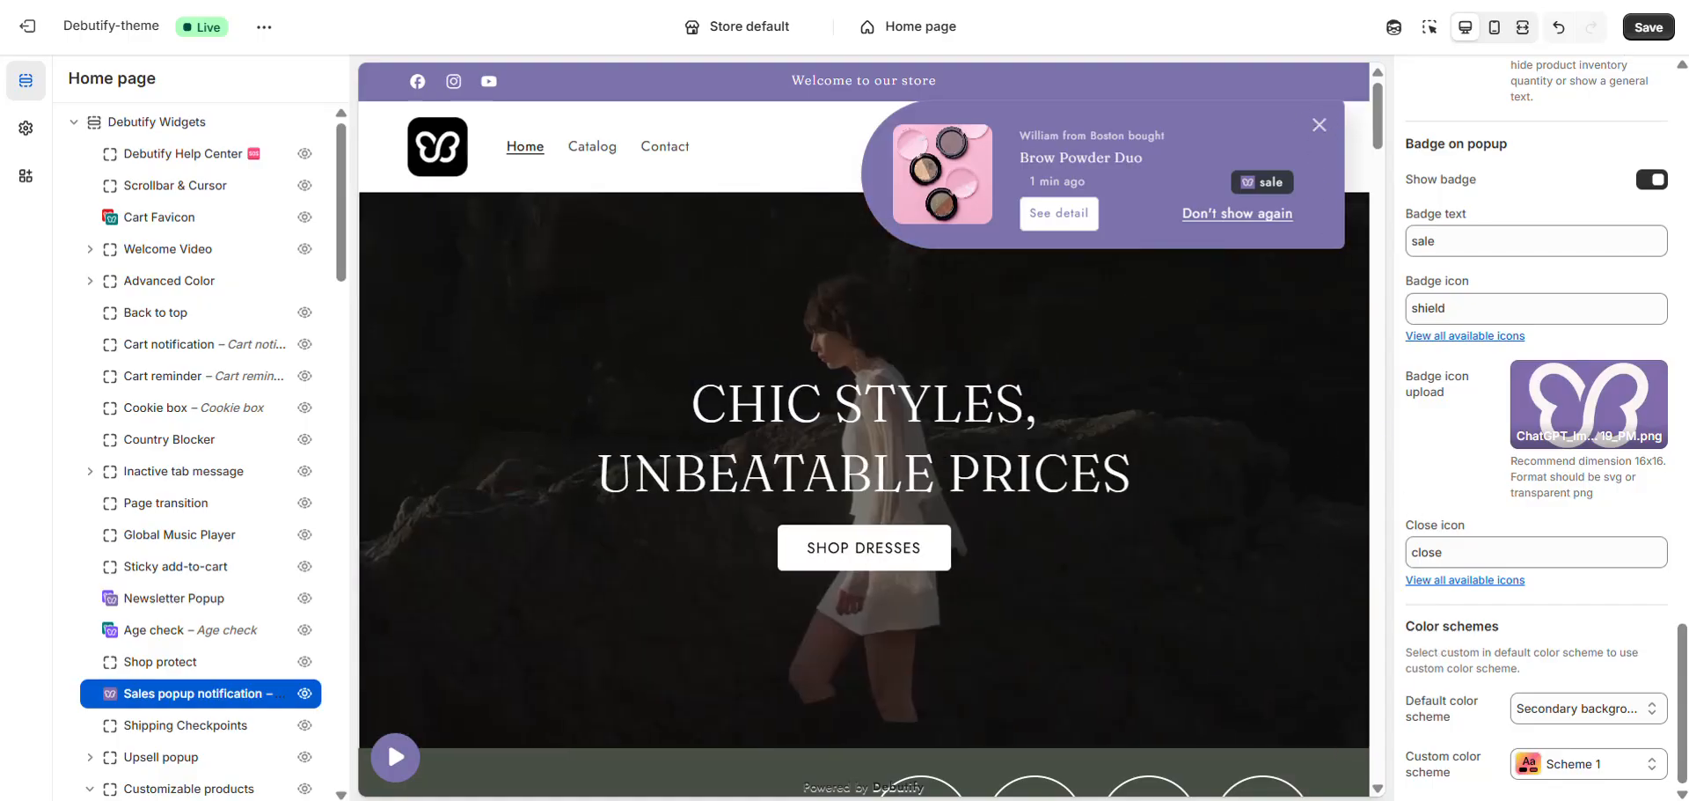
click(1523, 704)
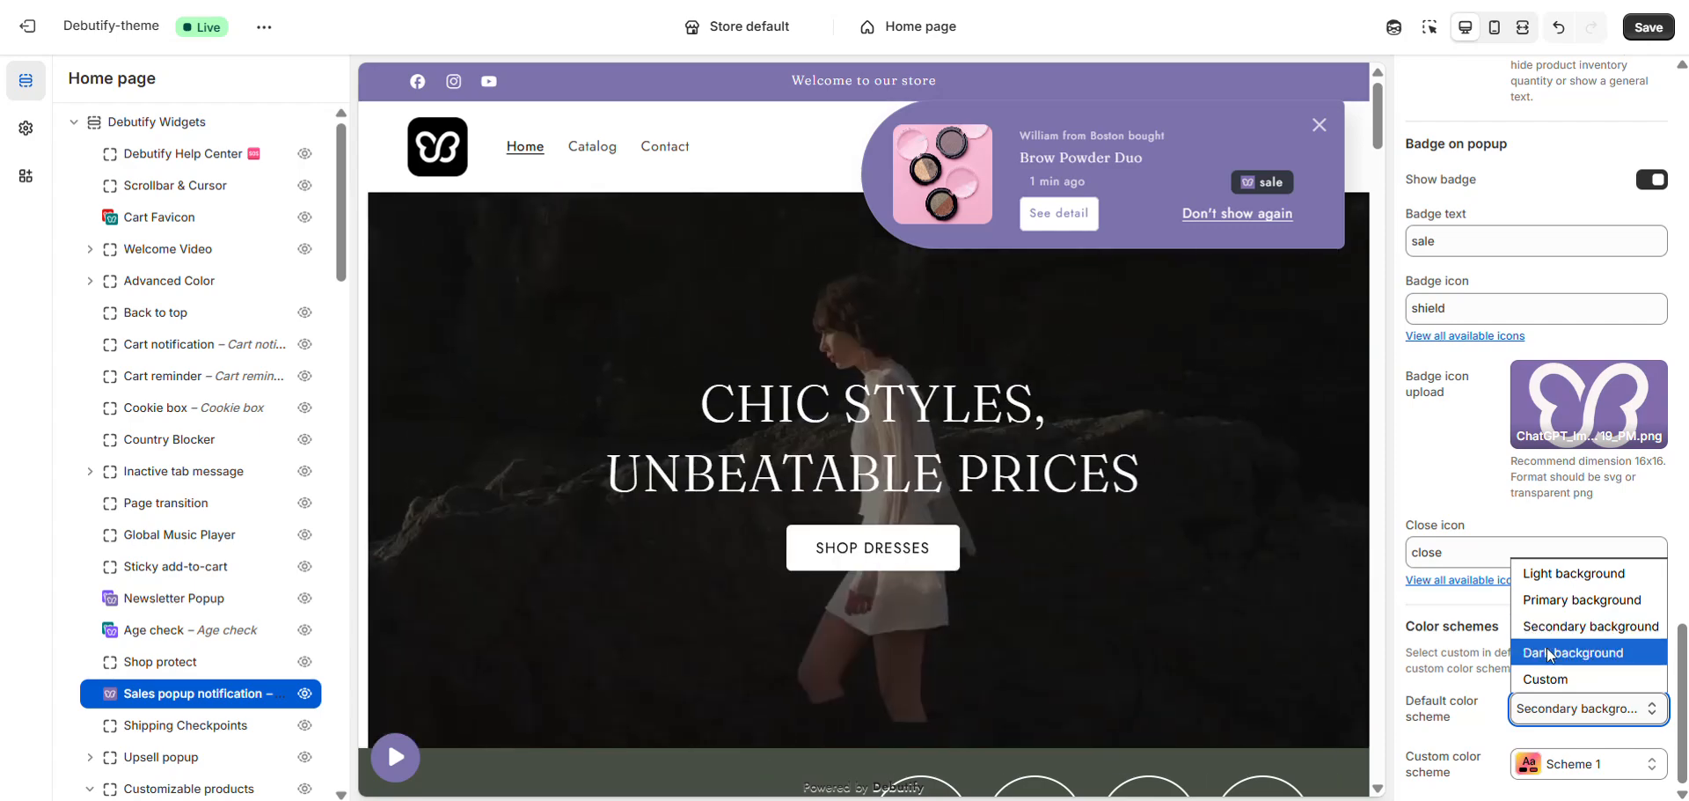
click(1540, 678)
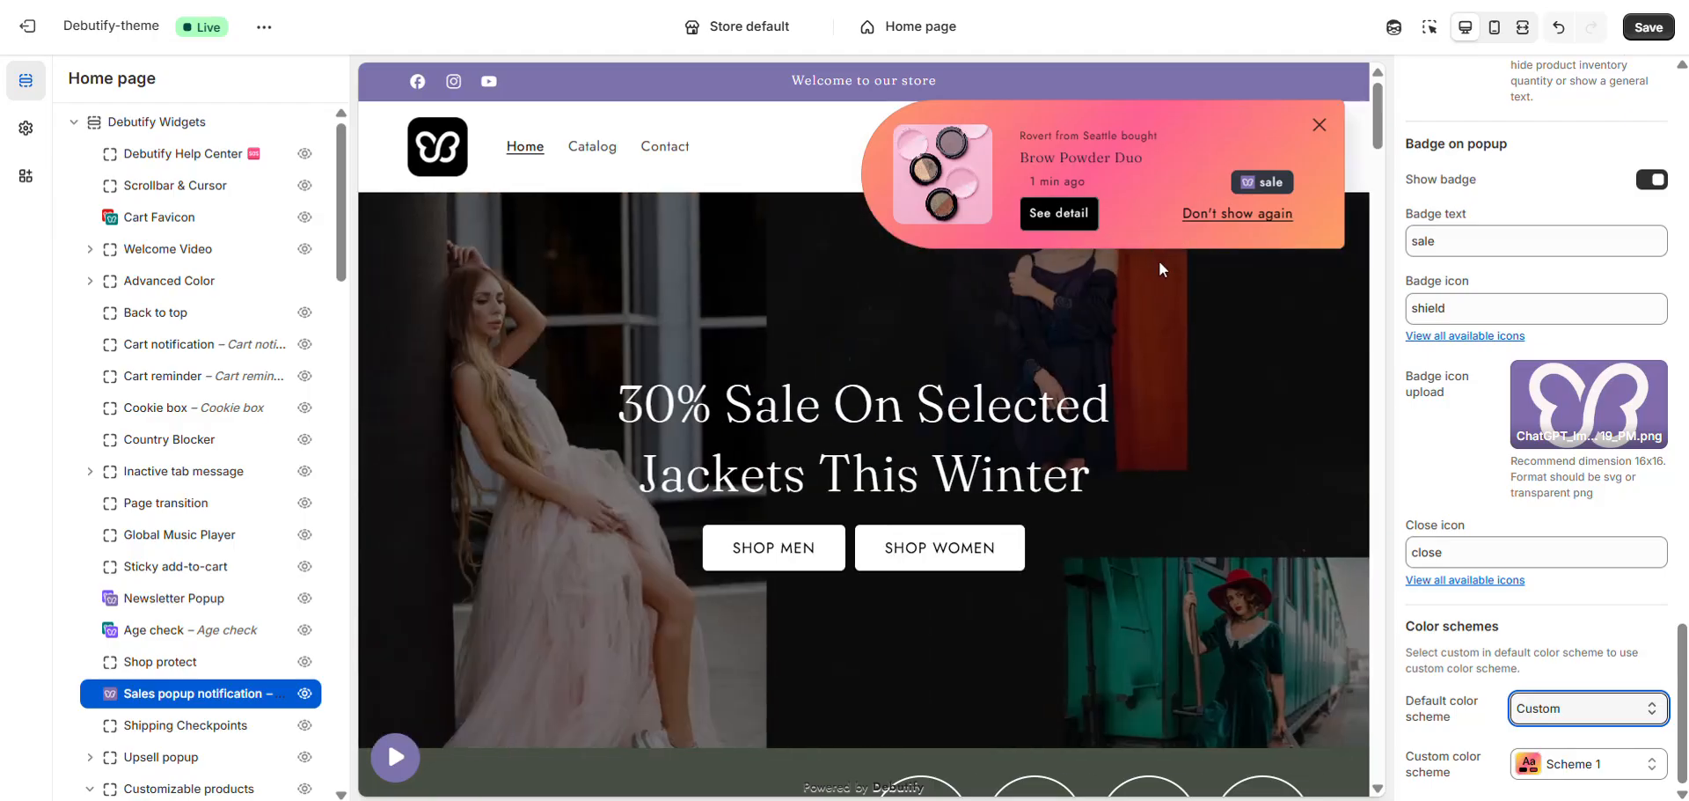
scroll(1159, 264, down, 5)
scroll(1158, 286, down, 10)
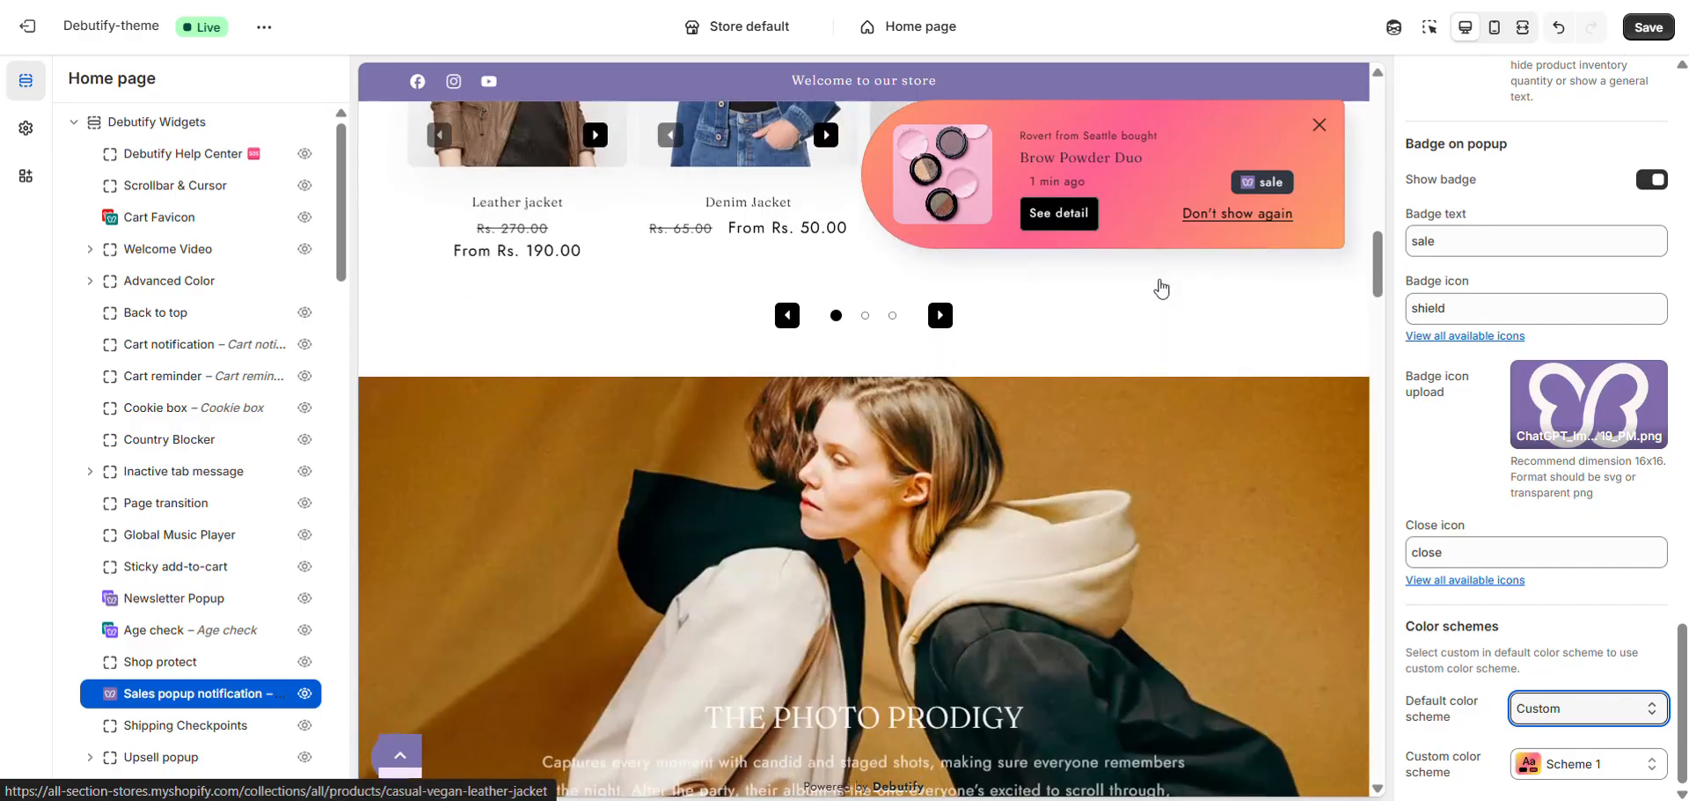
scroll(1160, 284, up, 15)
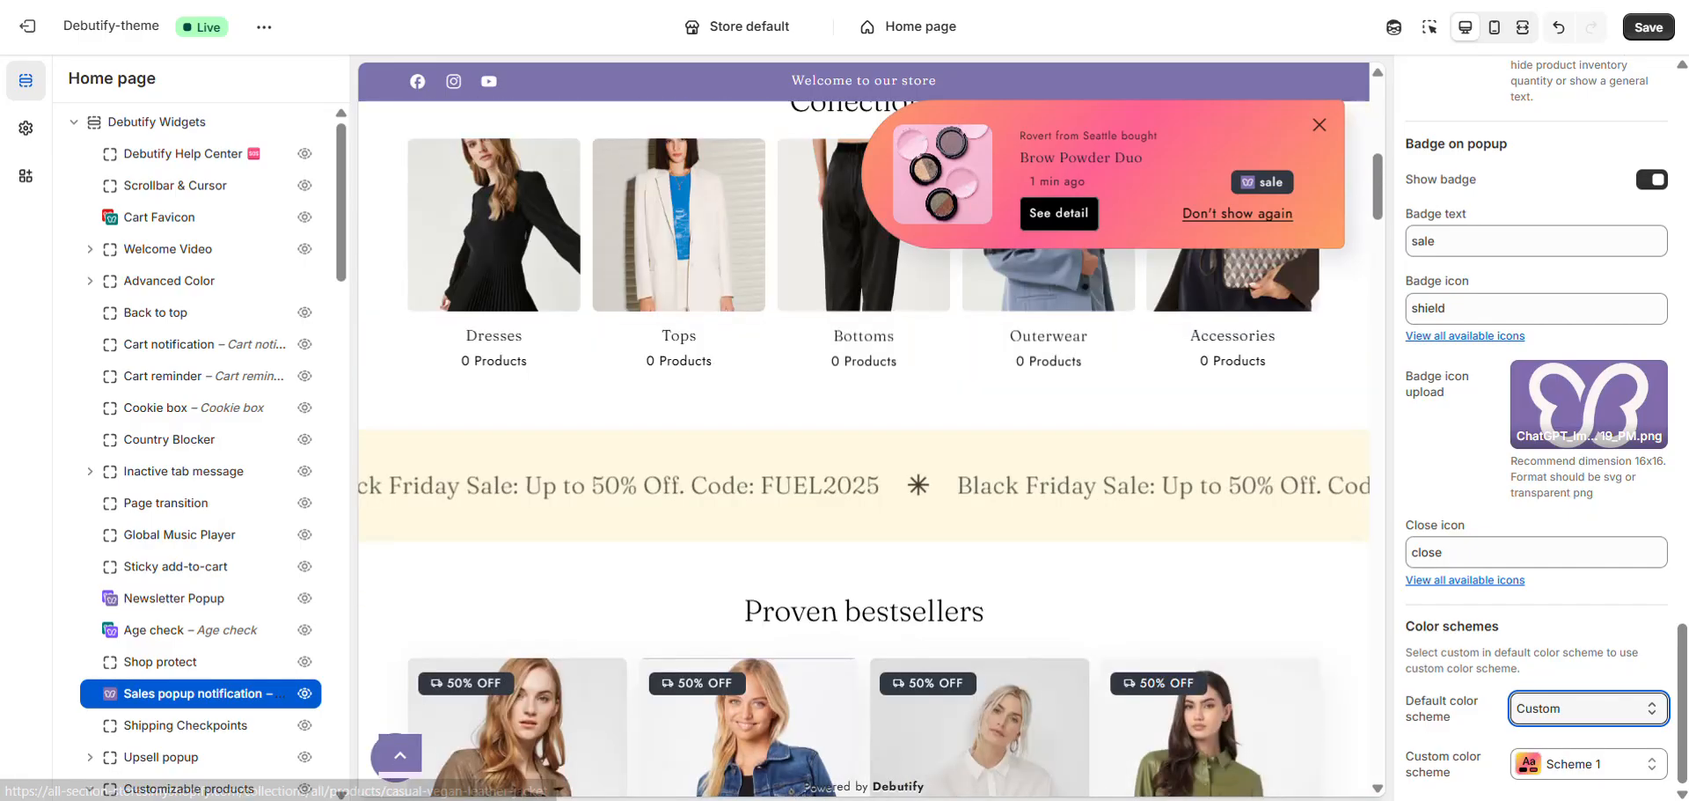